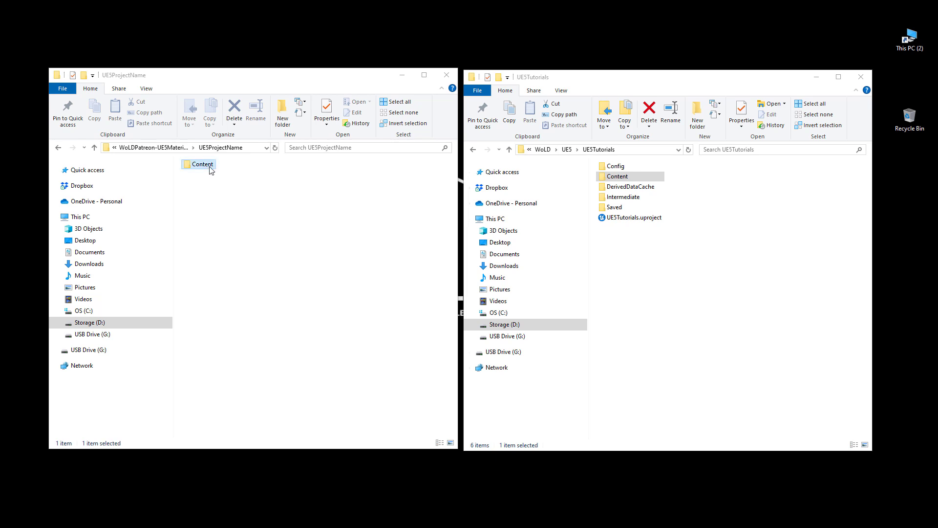
# Open the VariedMisc folder inside Content > WoLDPatreon of the downloaded UE5ProjectName package
pyautogui.doubleClick(210, 166)
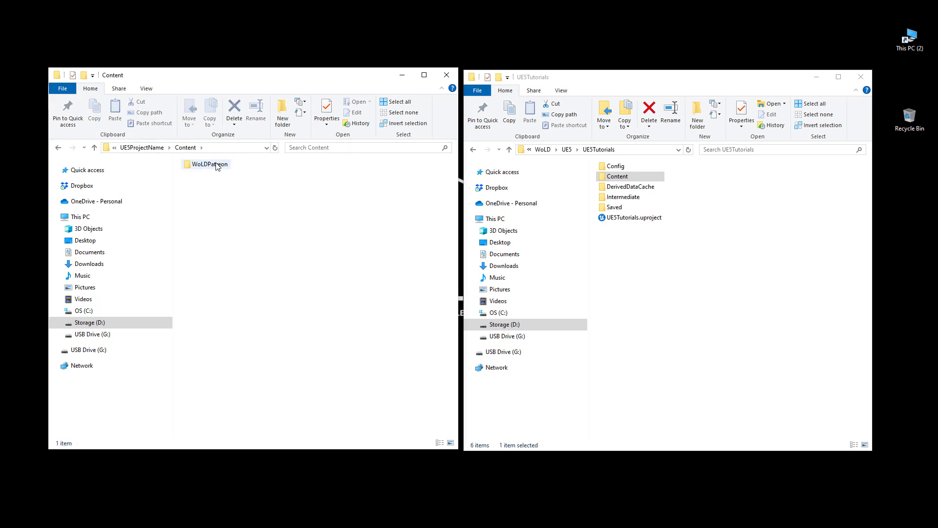
pyautogui.doubleClick(218, 166)
pyautogui.doubleClick(207, 166)
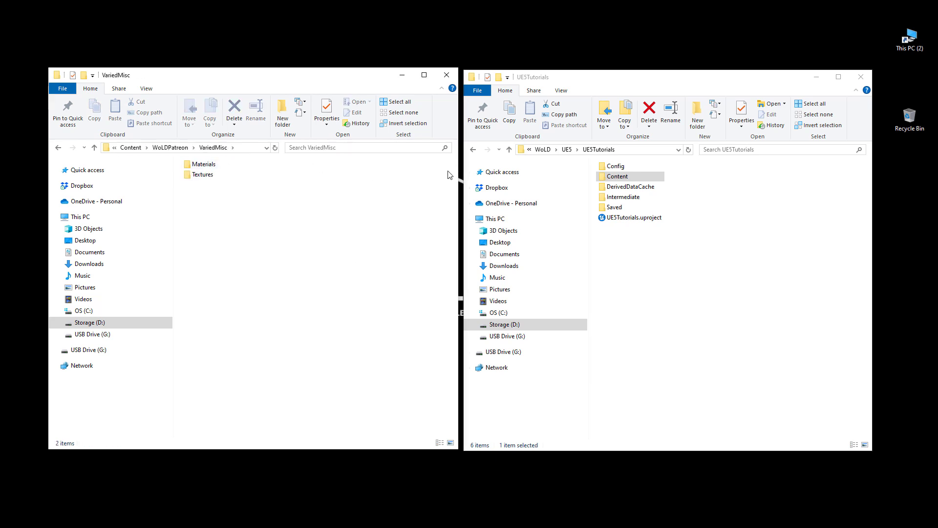
# Open the Materials folder under Content > WoLDPatreon > VariedMisc in the UE5Tutorials project
pyautogui.doubleClick(626, 177)
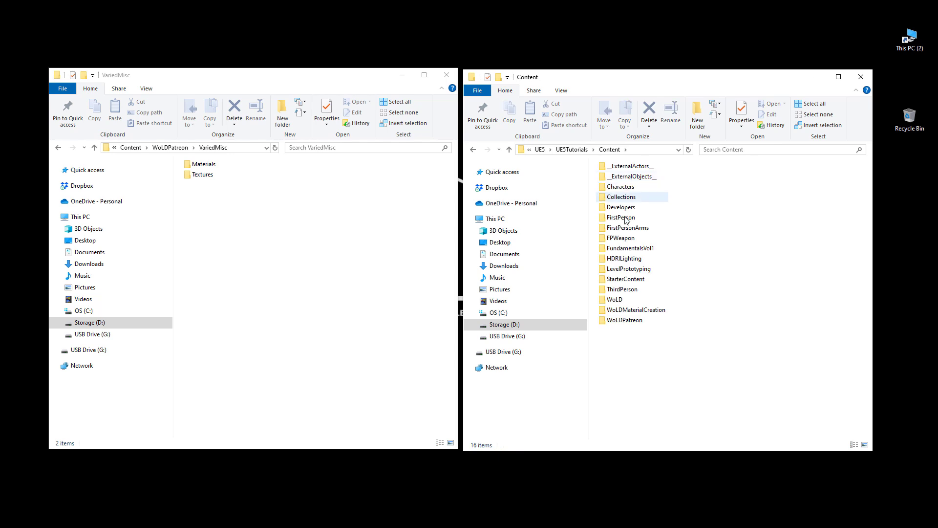
pyautogui.doubleClick(627, 319)
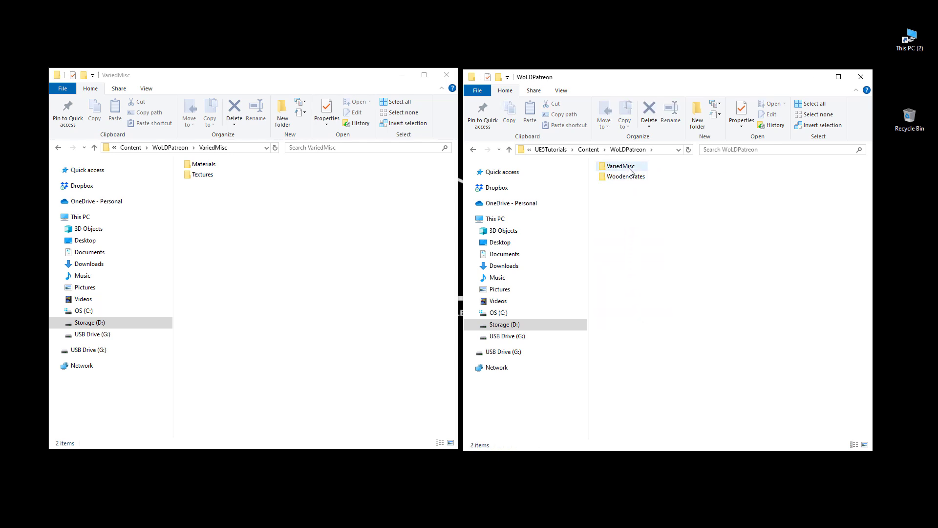
pyautogui.doubleClick(630, 169)
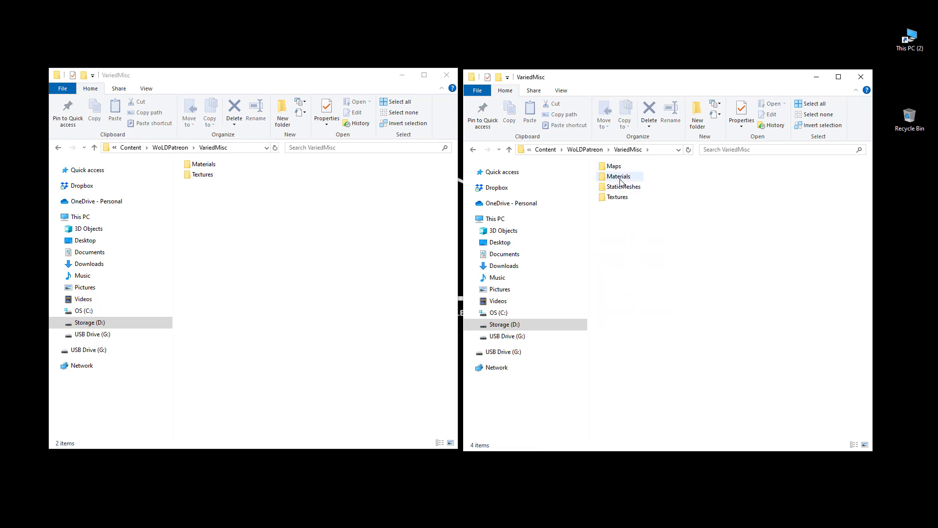
pyautogui.doubleClick(619, 177)
# Compare the linoleum files in the package's Materials and Textures folders with those in the project's matching folders
pyautogui.doubleClick(209, 166)
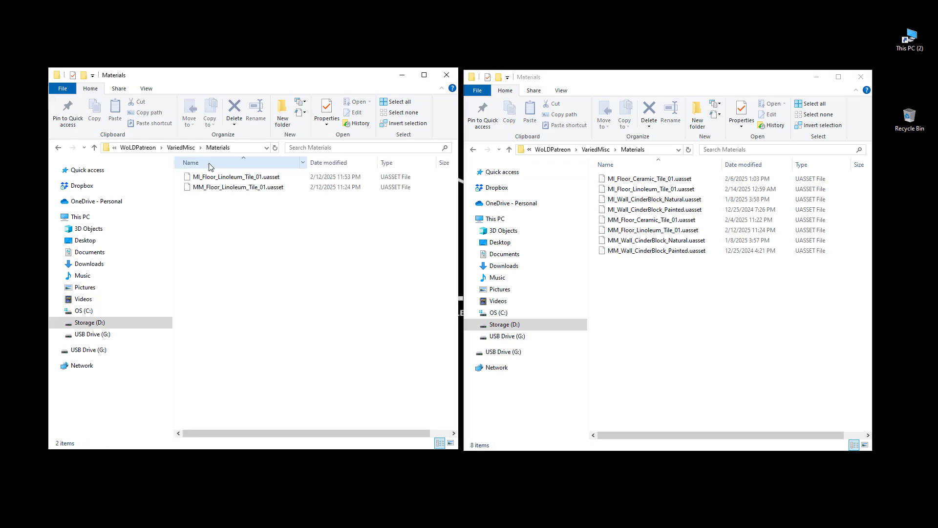
pyautogui.hotkey('alt', 'Left')
pyautogui.doubleClick(205, 177)
pyautogui.click(643, 190)
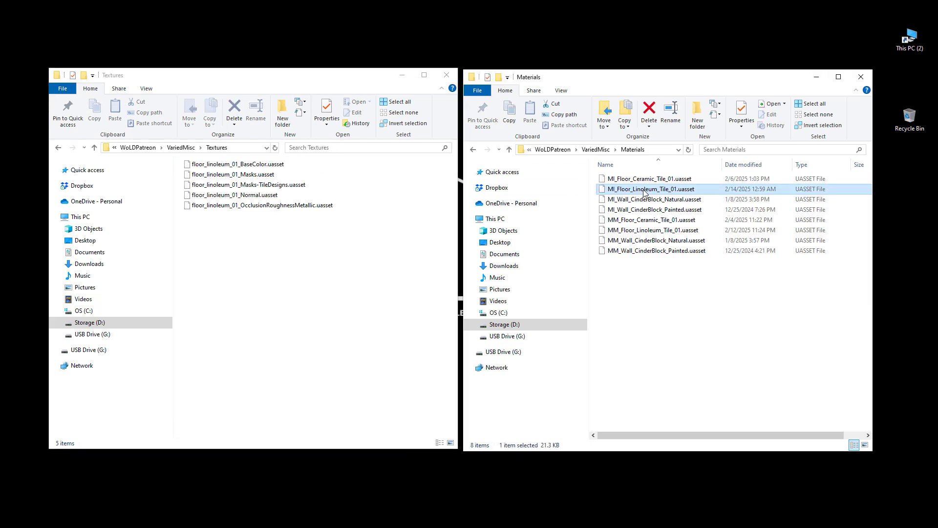
pyautogui.hotkey('alt', 'Left')
pyautogui.doubleClick(617, 197)
pyautogui.hotkey('alt', 'Up')
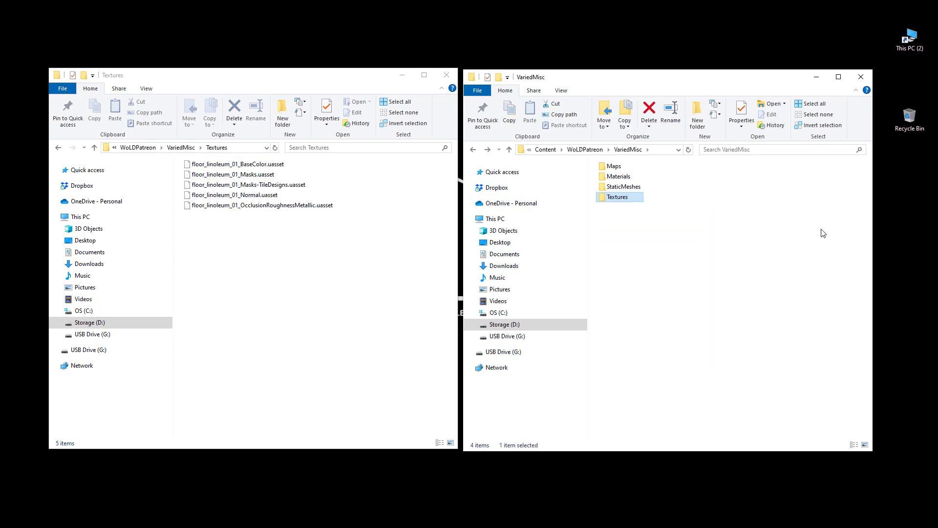
# Go back up out of the VariedMisc folders of both the package and the project
pyautogui.click(345, 247)
pyautogui.hotkey('alt', 'Left')
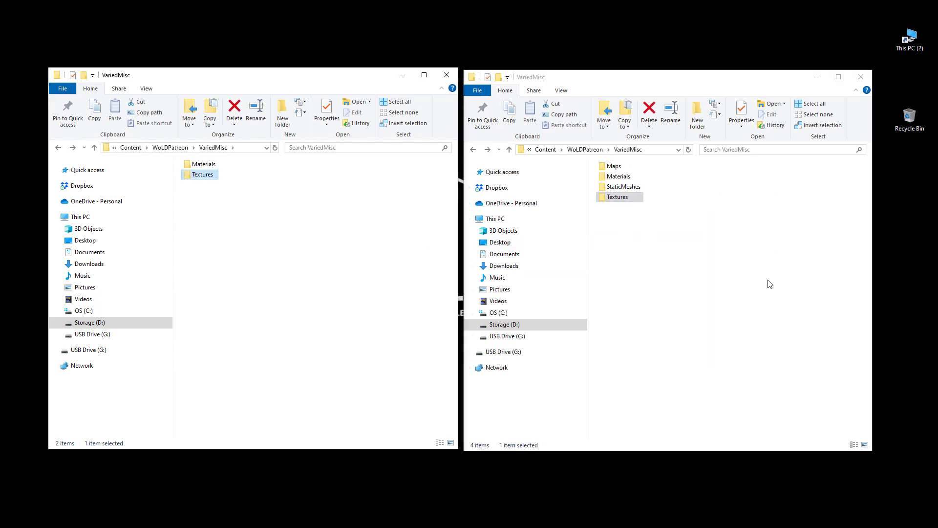
pyautogui.hotkey('alt', 'Up')
pyautogui.click(769, 283)
pyautogui.hotkey('alt', 'Up')
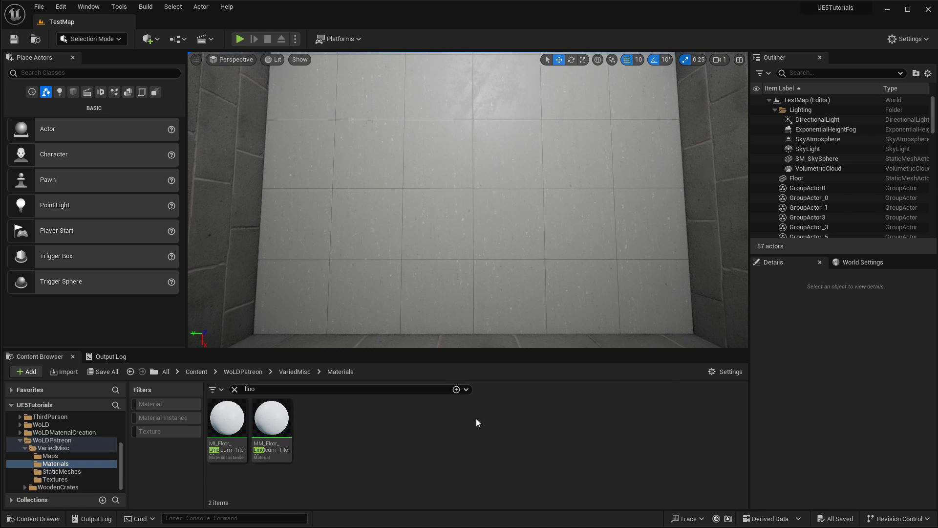
# In Unreal Editor, open the MM_Floor_Linoleum_Tile_01 material and examine its albedo texture, colour, brightness and desaturation nodes
pyautogui.doubleClick(272, 415)
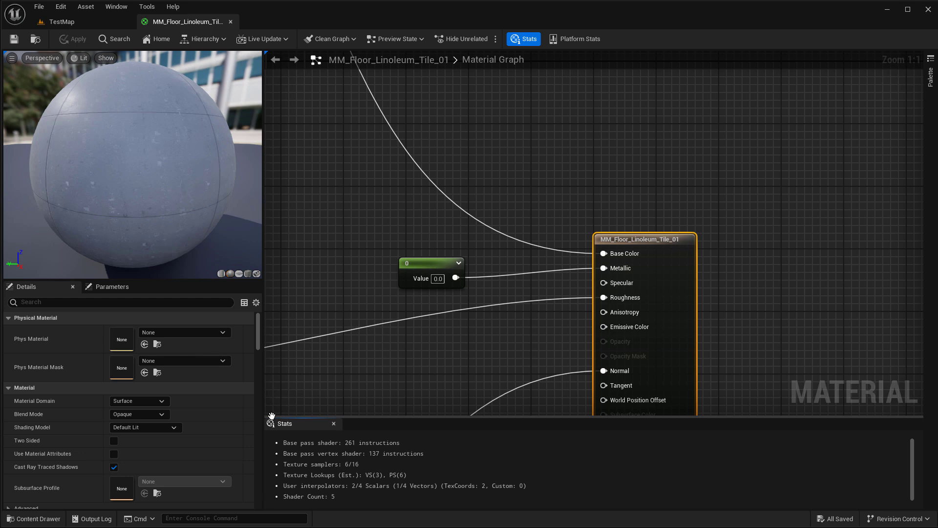
pyautogui.scroll(-9, 655, 272)
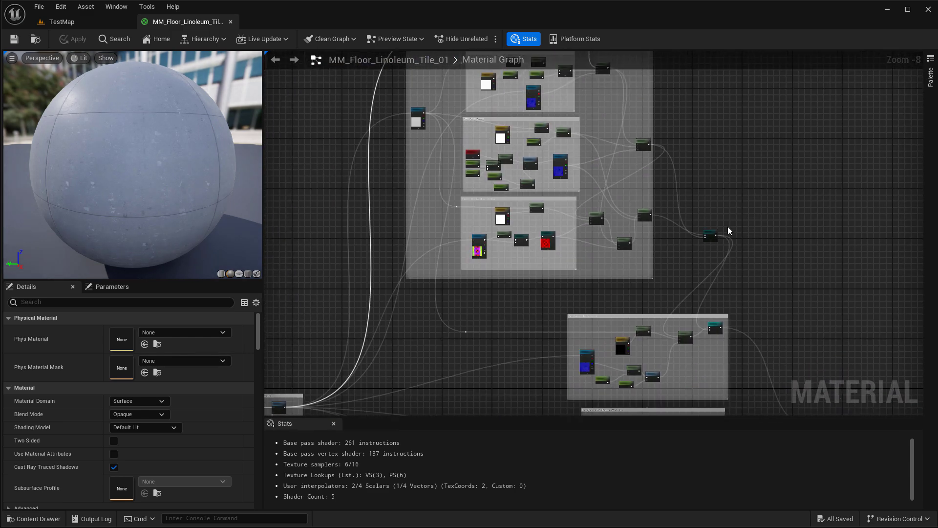
pyautogui.moveTo(771, 343); pyautogui.dragTo(781, 114, button='right')
pyautogui.moveTo(745, 51); pyautogui.dragTo(772, 303, button='right')
pyautogui.scroll(5, 773, 309)
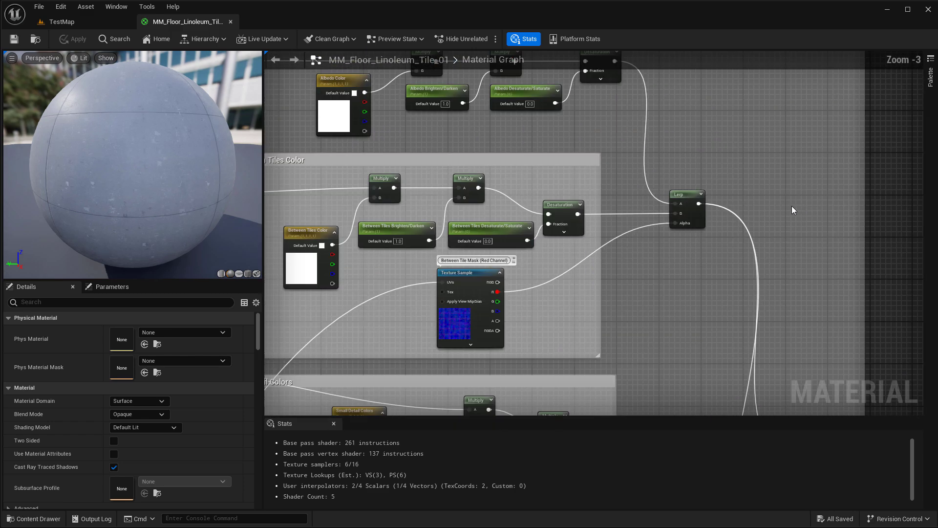
pyautogui.moveTo(736, 192); pyautogui.dragTo(904, 341, button='right')
pyautogui.moveTo(328, 142); pyautogui.dragTo(836, 292)
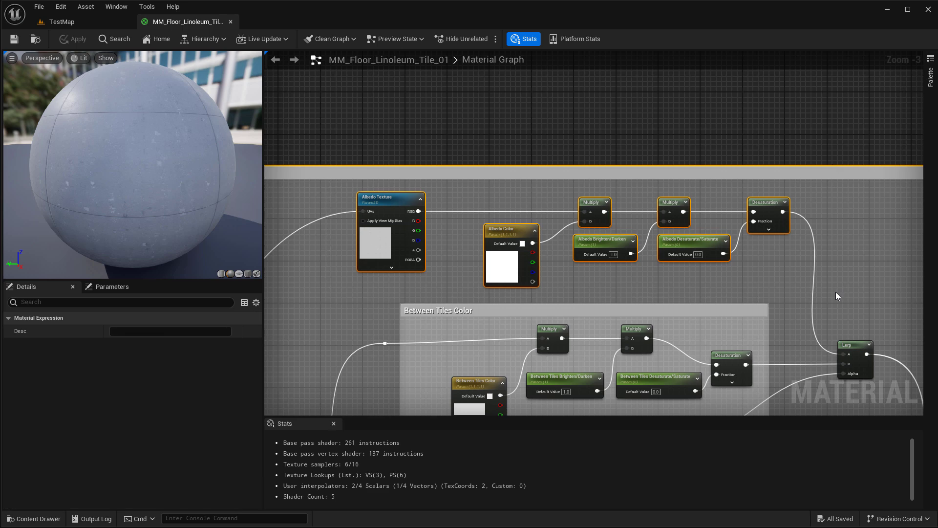
# Examine the Between Tiles Color and Small Detail Colors node groups and rotate the material preview sphere
pyautogui.moveTo(837, 295); pyautogui.dragTo(833, 136, button='right')
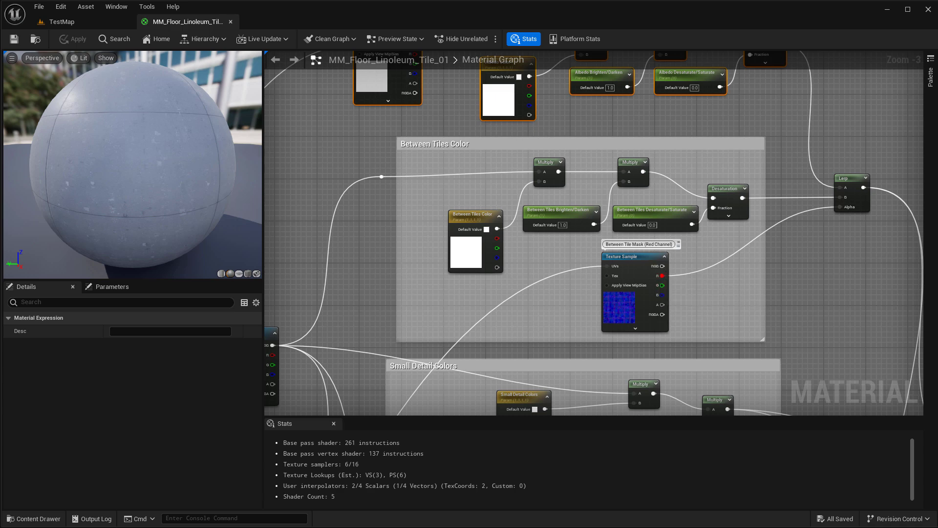
pyautogui.moveTo(796, 354); pyautogui.dragTo(770, 165, button='right')
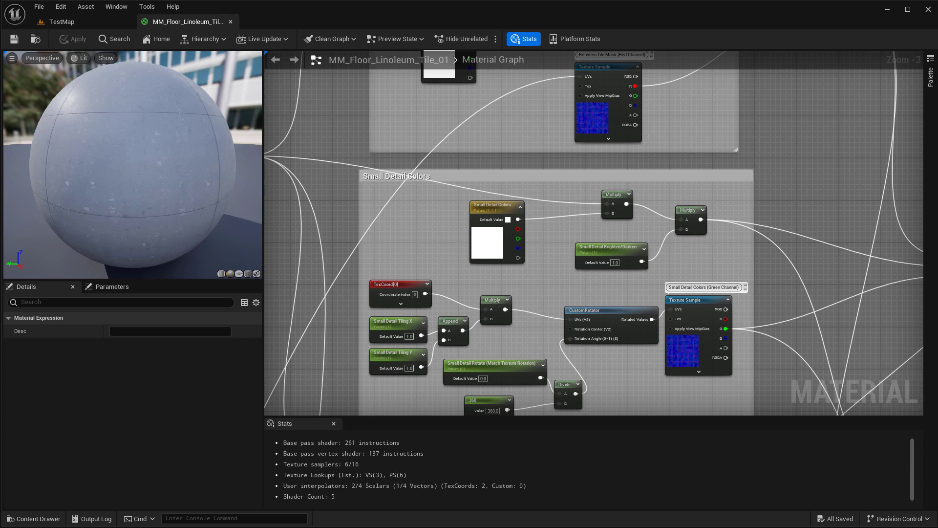
pyautogui.moveTo(124, 154); pyautogui.dragTo(176, 155)
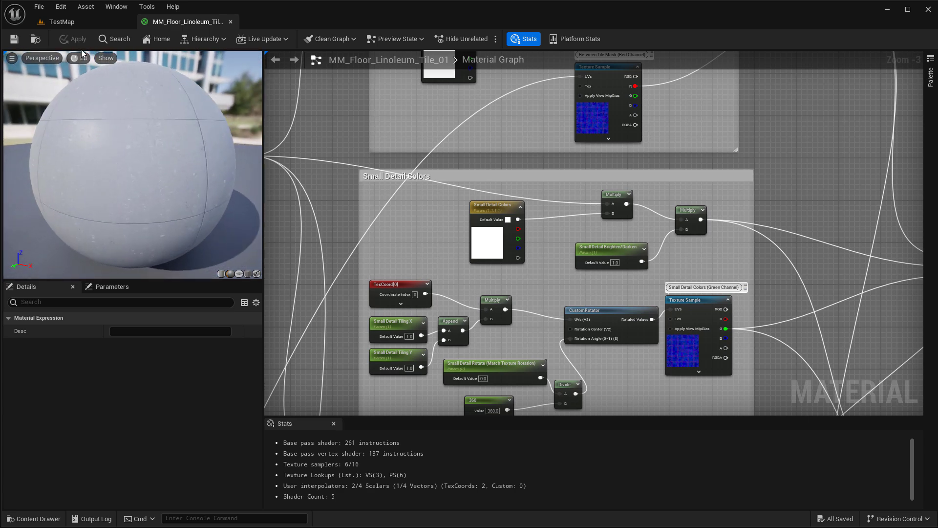
# Inspect the small colour details of the linoleum floor up close in the TestMap level
pyautogui.click(110, 22)
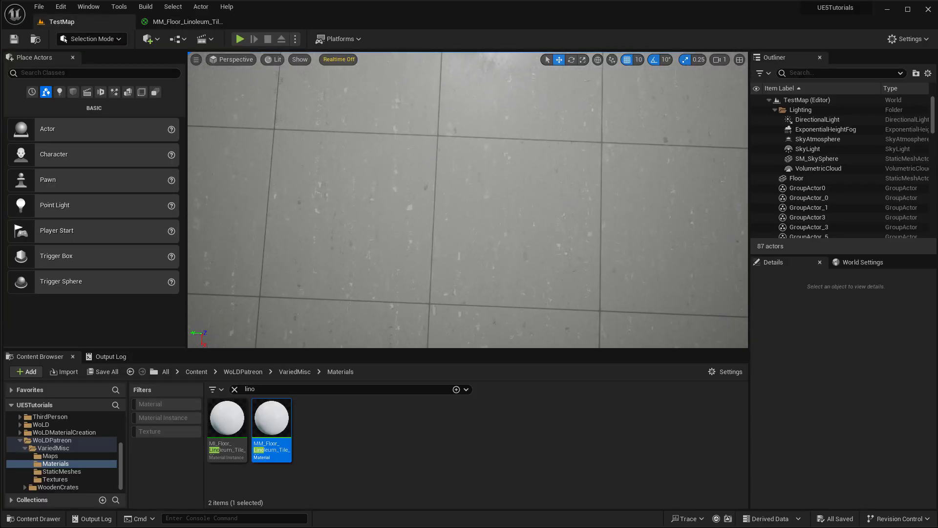
pyautogui.press('w')
pyautogui.moveTo(497, 252); pyautogui.dragTo(497, 253, button='right')
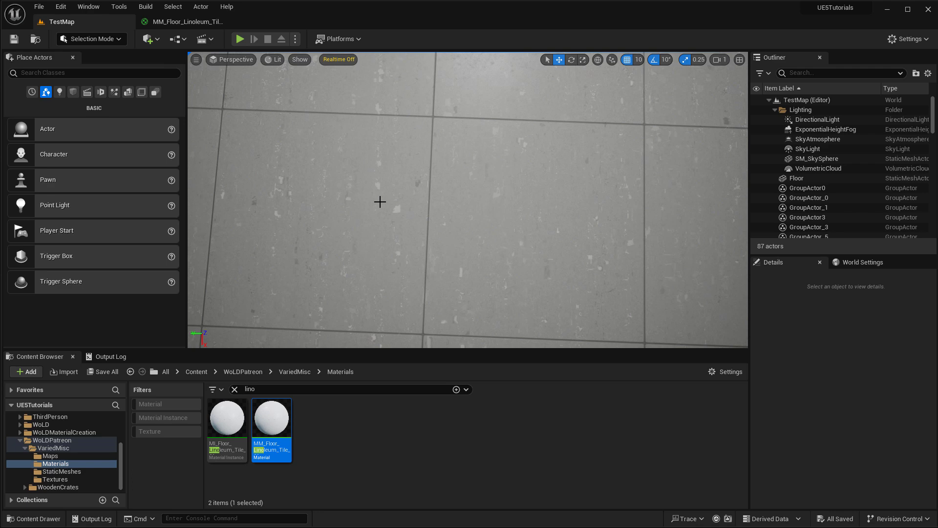
# Return to the linoleum material graph and examine the tiling and rotation nodes of the Small Detail Colors group
pyautogui.click(212, 27)
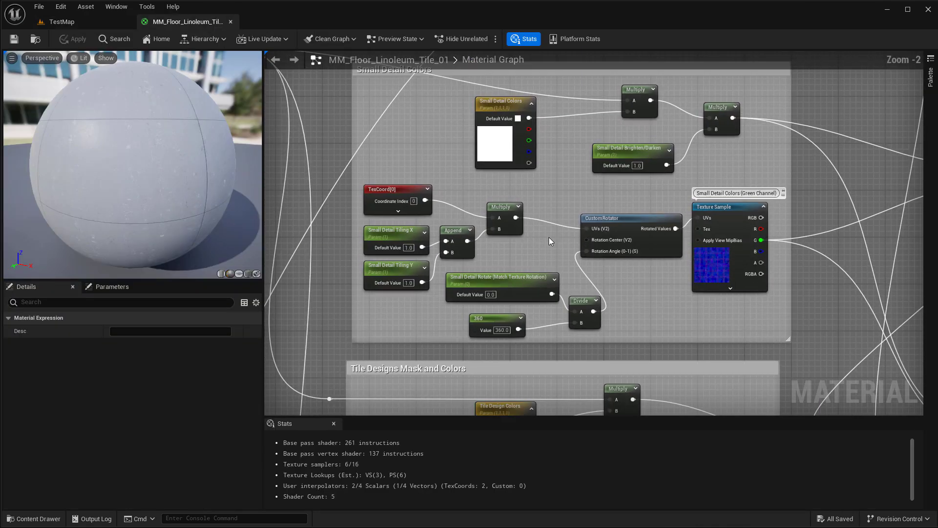
pyautogui.scroll(1, 446, 233)
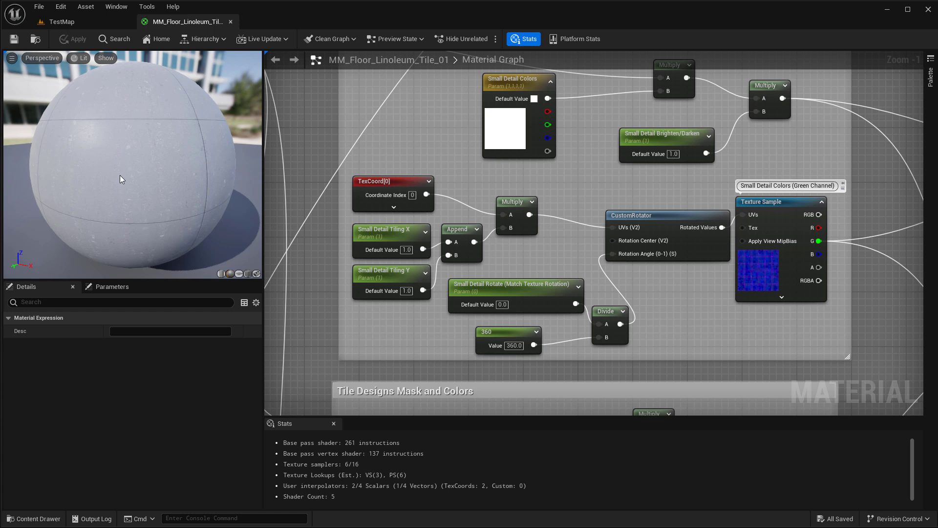
pyautogui.moveTo(477, 177); pyautogui.dragTo(467, 203, button='right')
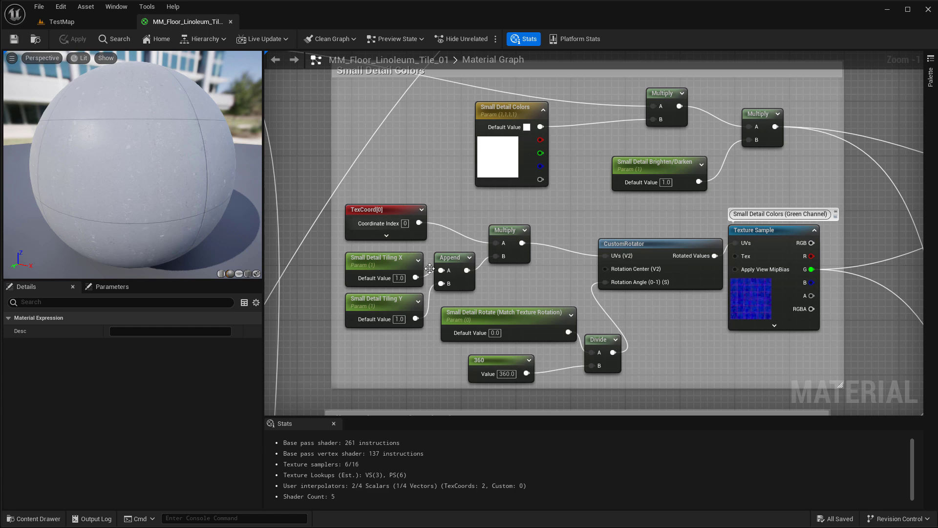
# Examine the Tile Designs Mask and Colors group and follow its output to the Masks Tile Designs switch
pyautogui.moveTo(687, 335); pyautogui.dragTo(684, 55, button='right')
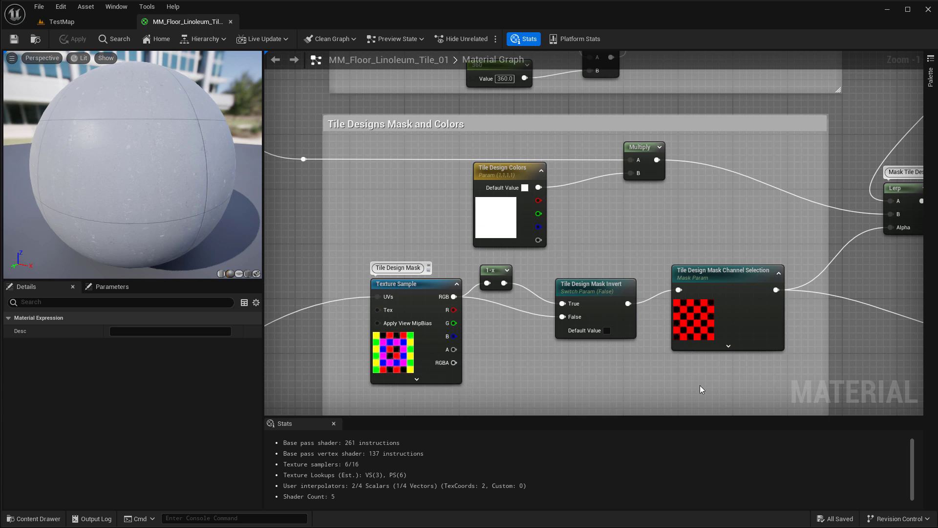
pyautogui.moveTo(699, 385); pyautogui.dragTo(652, 351, button='right')
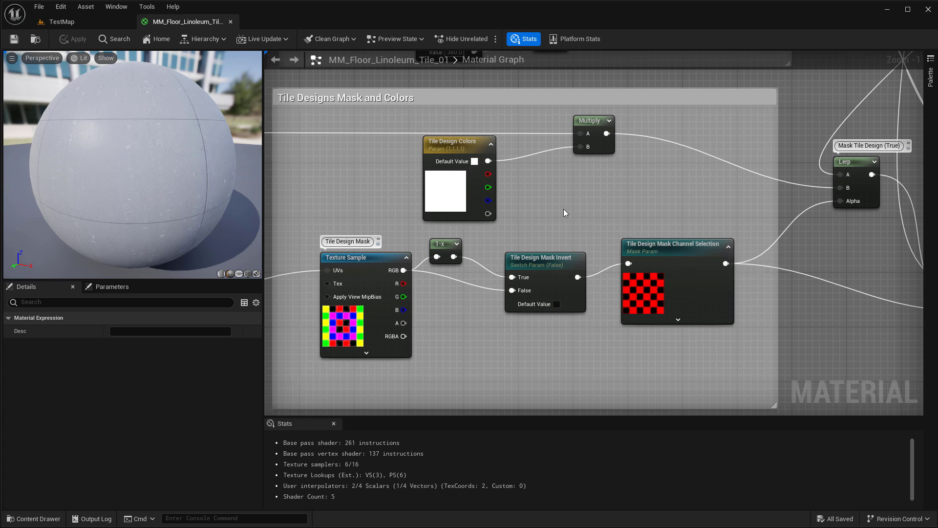
pyautogui.moveTo(703, 188); pyautogui.dragTo(269, 208, button='right')
pyautogui.scroll(-1, 322, 212)
pyautogui.moveTo(532, 249); pyautogui.dragTo(302, 223, button='right')
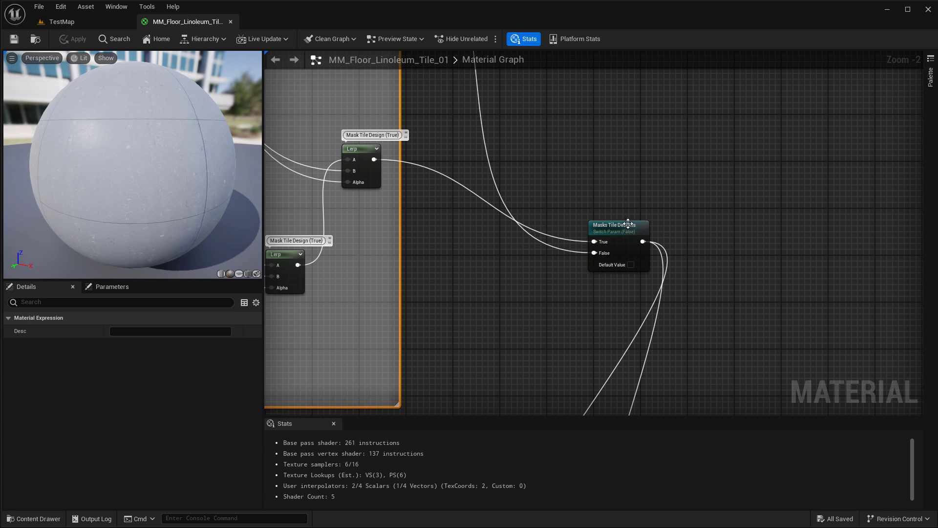
# Examine the Dirt Color on Top Variation group, including its blue-channel mask, opacity, contrast and Dirt Masks - On/Off switch
pyautogui.scroll(-2, 630, 226)
pyautogui.moveTo(446, 371); pyautogui.dragTo(535, 90, button='right')
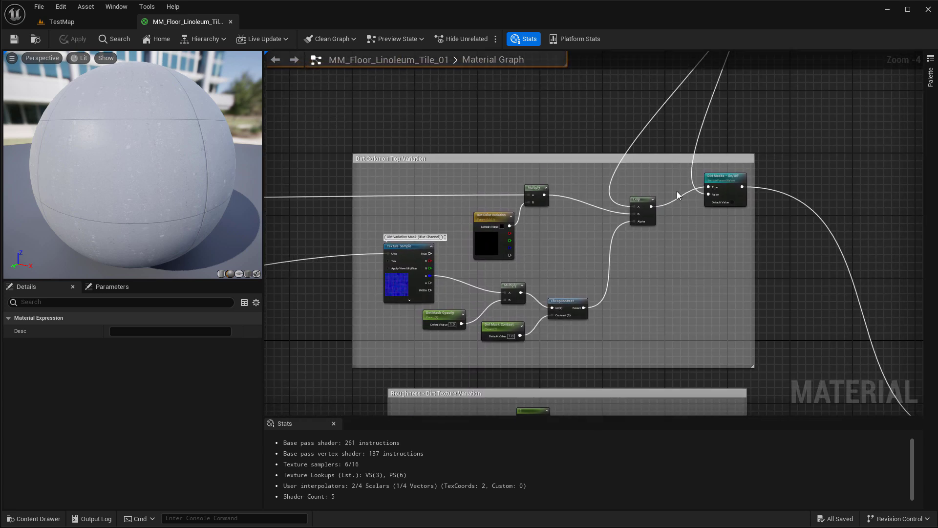
pyautogui.scroll(1, 676, 191)
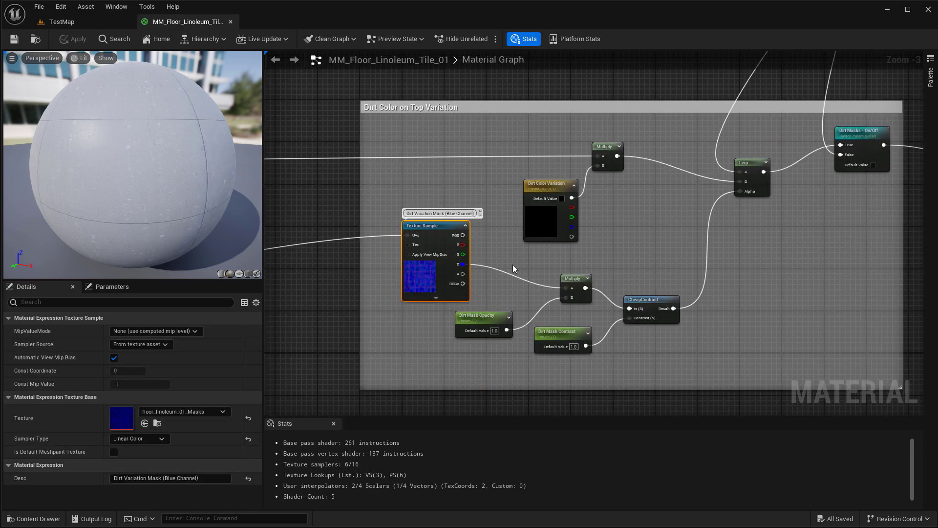
# Examine the Roughness - Dirt Texture Variation and Roughness Intensity node groups
pyautogui.scroll(-3, 513, 267)
pyautogui.moveTo(648, 298); pyautogui.dragTo(597, 134, button='right')
pyautogui.scroll(3, 544, 166)
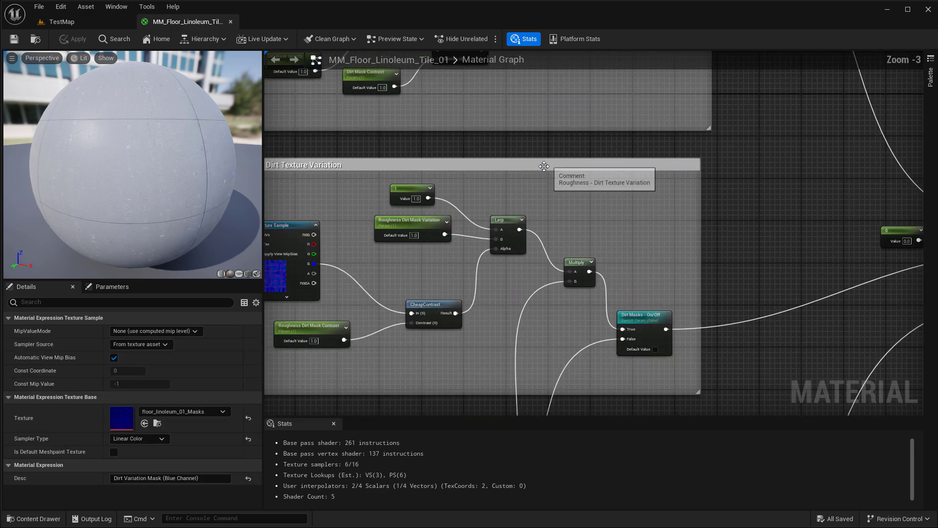
pyautogui.moveTo(544, 166); pyautogui.dragTo(696, 103, button='right')
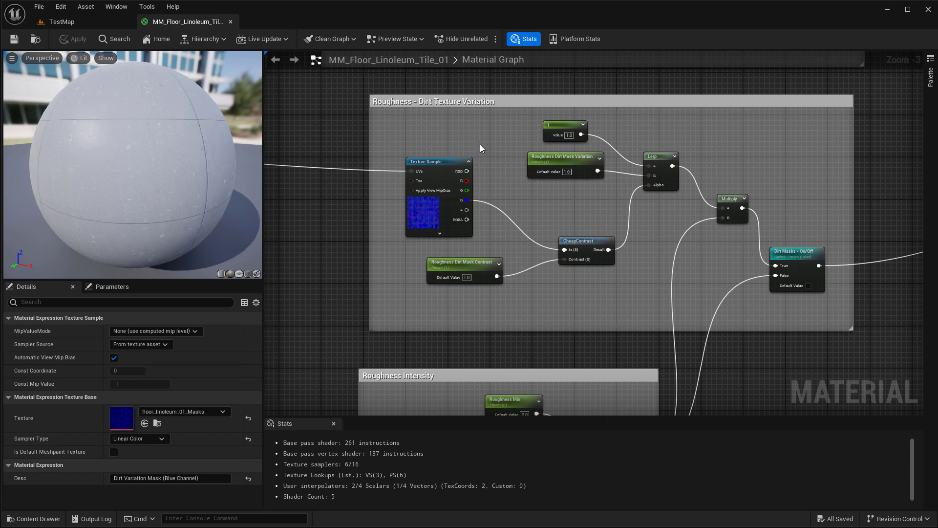
pyautogui.moveTo(480, 145); pyautogui.dragTo(496, 84, button='right')
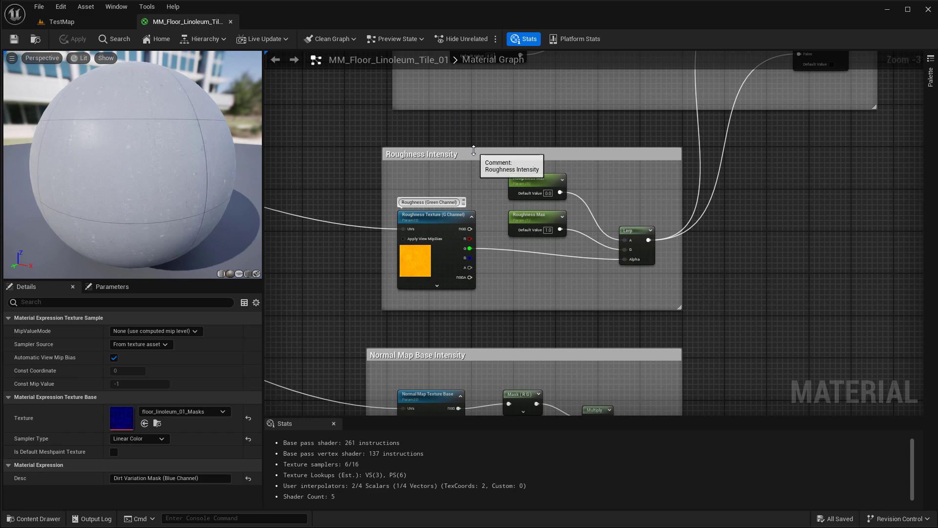
pyautogui.moveTo(490, 145); pyautogui.dragTo(476, 301, button='right')
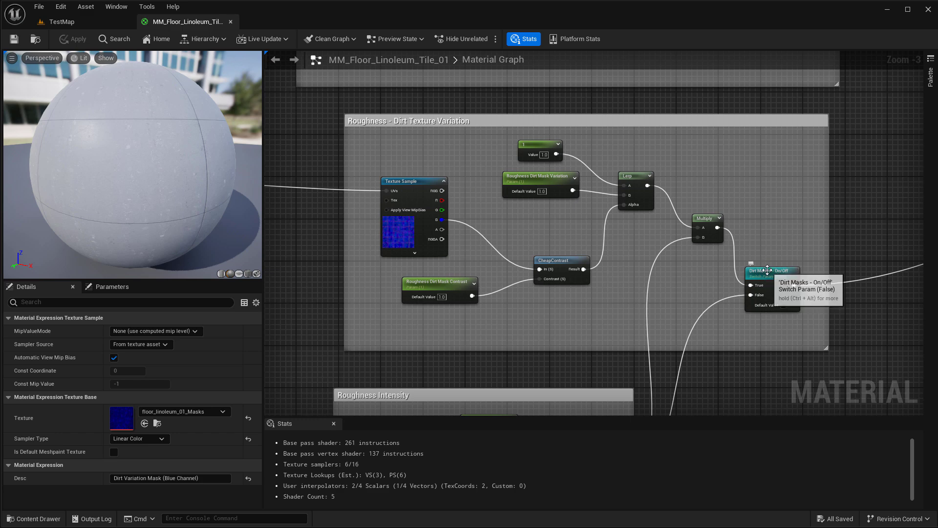
# Examine the normal map intensity and rotation groups and the Texture Tiling, Offset and Rotate groups, and close the material
pyautogui.moveTo(703, 301); pyautogui.dragTo(695, 58, button='right')
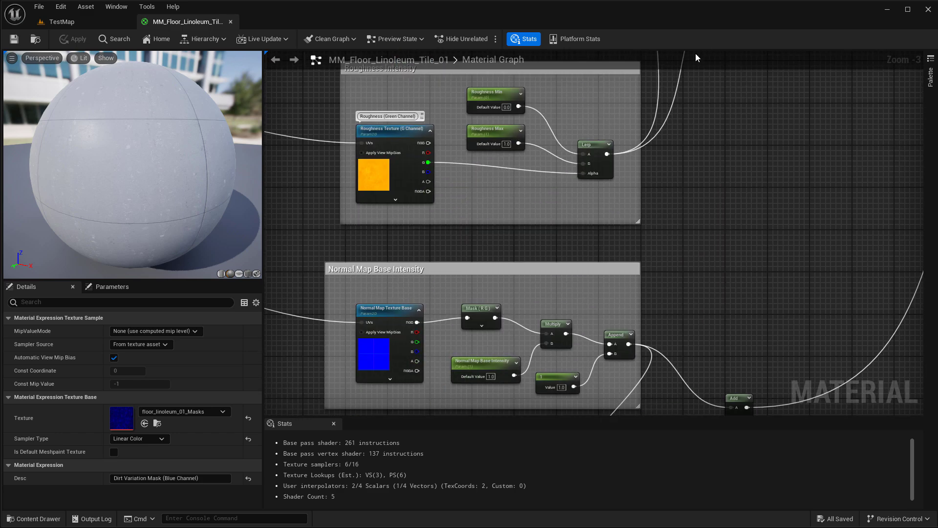
pyautogui.moveTo(660, 220); pyautogui.dragTo(710, 73, button='right')
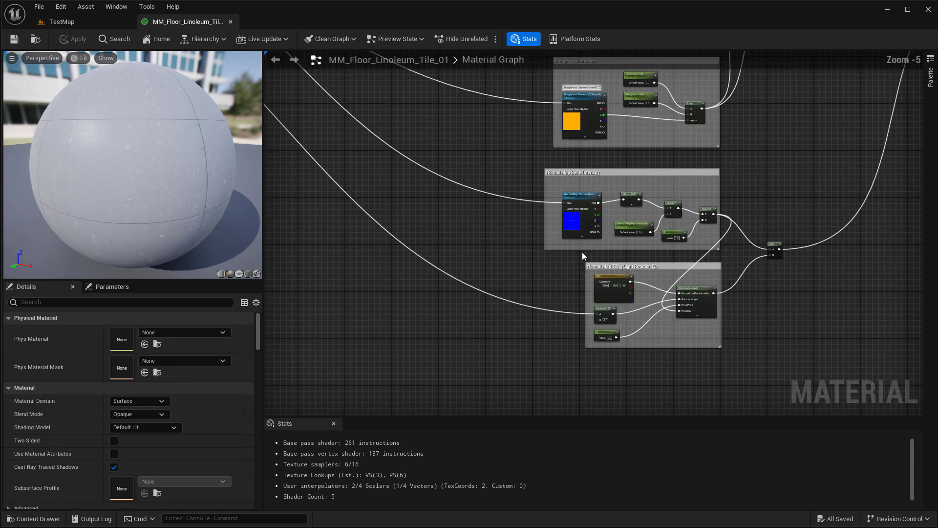
pyautogui.moveTo(581, 251); pyautogui.dragTo(820, 314, button='right')
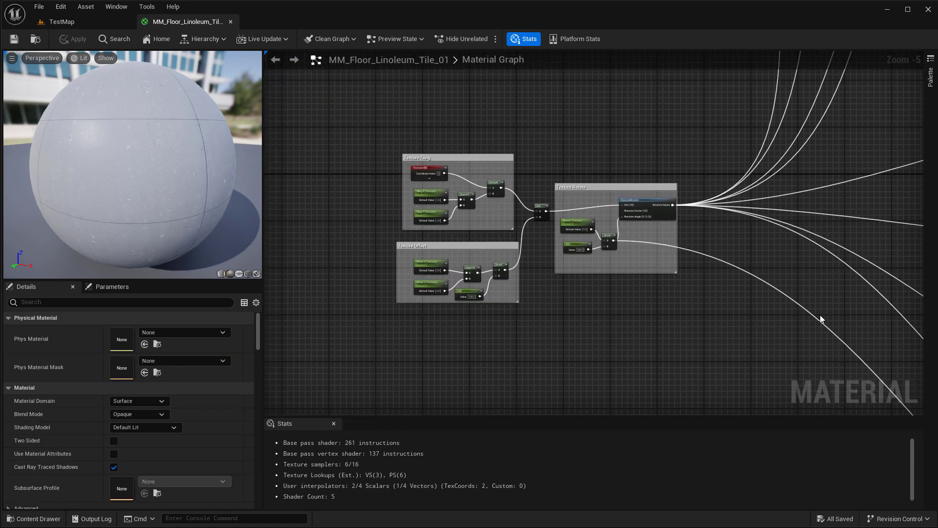
pyautogui.scroll(1, 760, 262)
pyautogui.moveTo(752, 253); pyautogui.dragTo(882, 295, button='right')
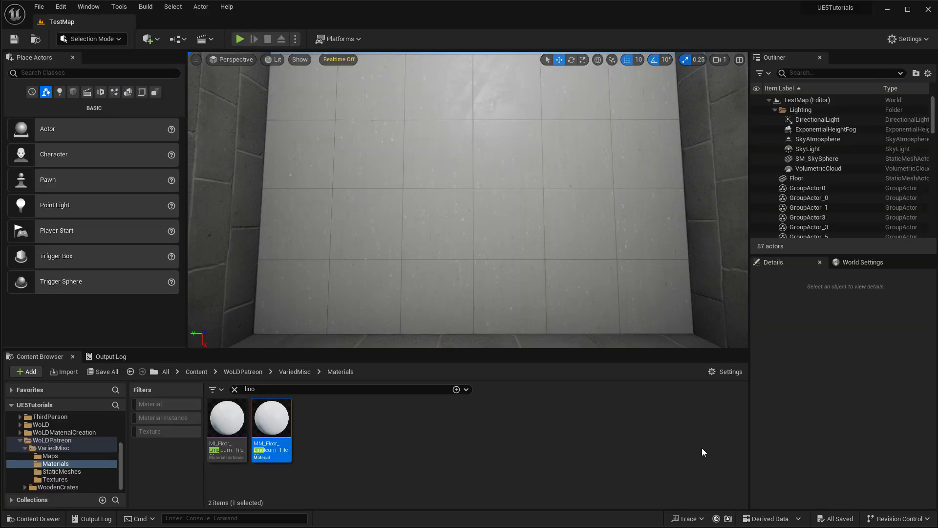
# Open the linoleum floor tile material instance and frame the tiled corridor floor alongside its parameters
pyautogui.click(226, 420)
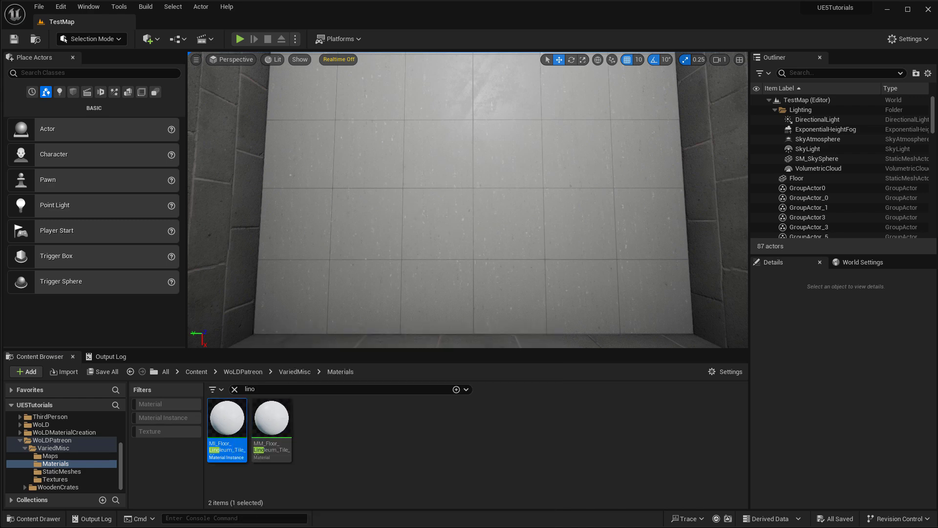
pyautogui.moveTo(467, 199); pyautogui.dragTo(468, 141, button='right')
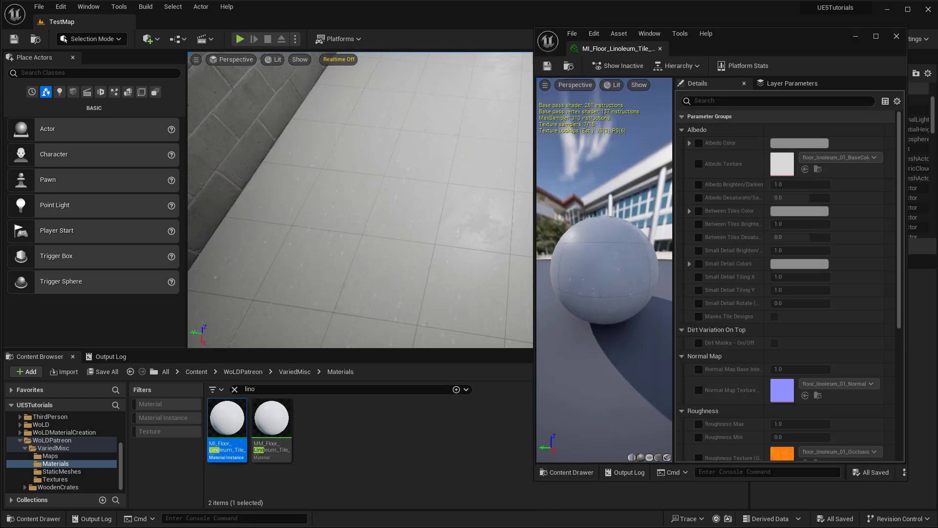
pyautogui.moveTo(467, 142); pyautogui.dragTo(472, 112, button='right')
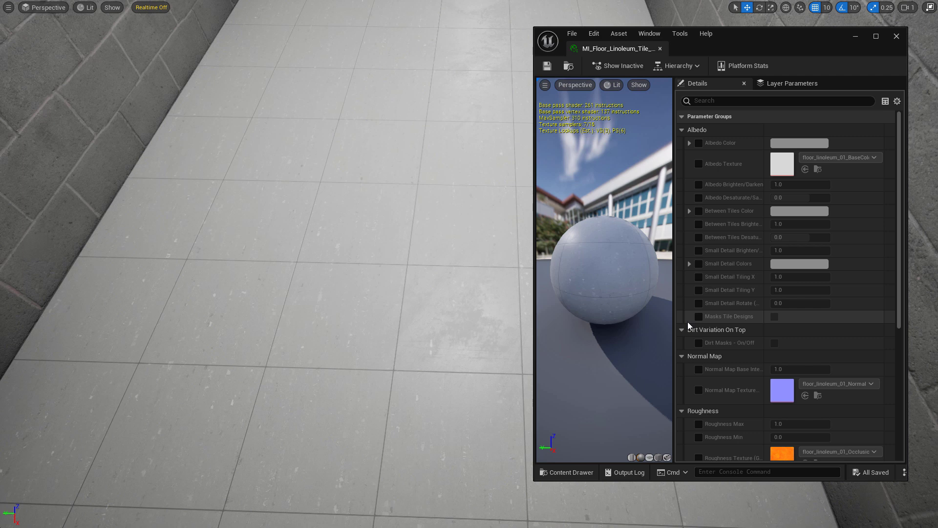
pyautogui.moveTo(482, 272); pyautogui.dragTo(469, 259, button='right')
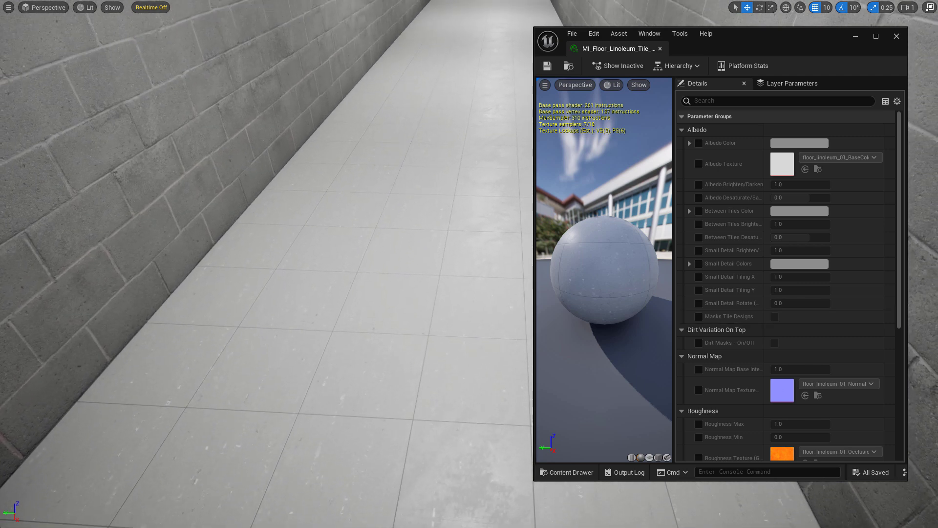
# Override Albedo Color in the material instance with a saturated pink, hex sRGB FF3F89FF
pyautogui.click(698, 142)
pyautogui.click(786, 144)
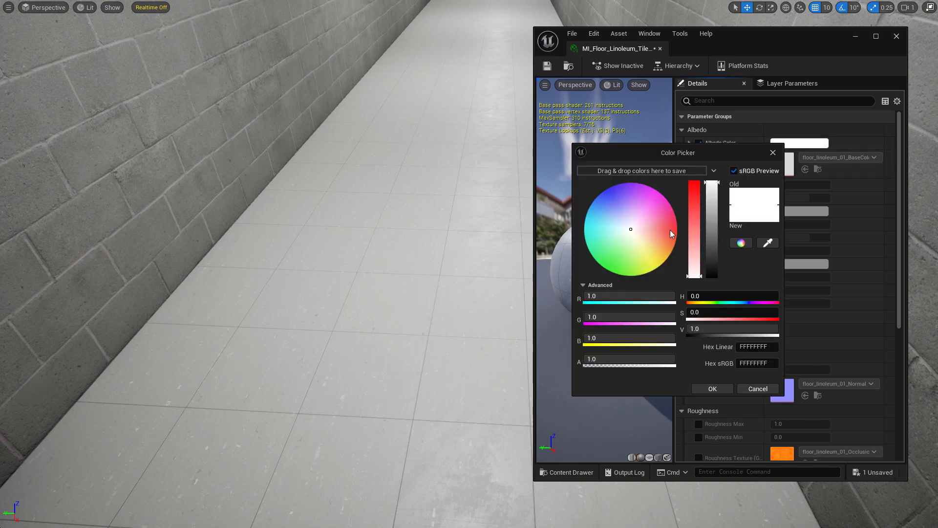
pyautogui.moveTo(669, 229); pyautogui.dragTo(674, 219)
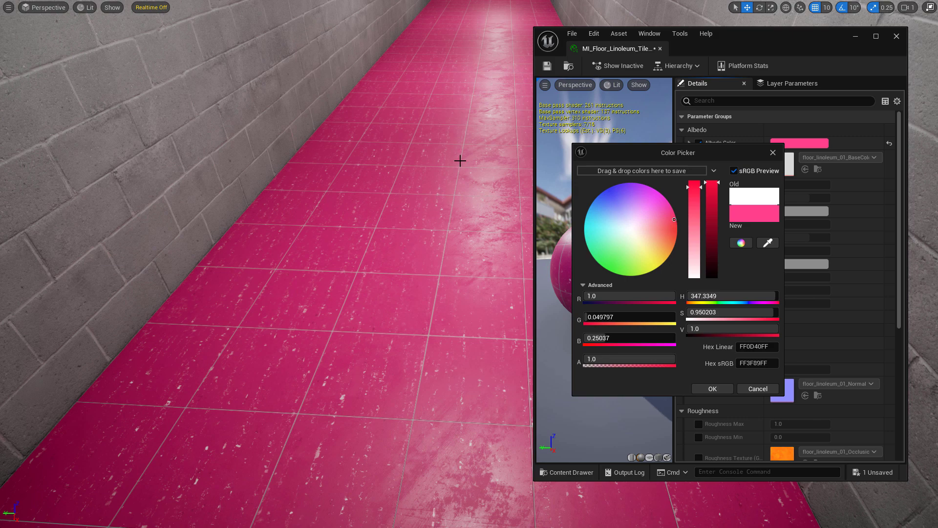
pyautogui.click(712, 388)
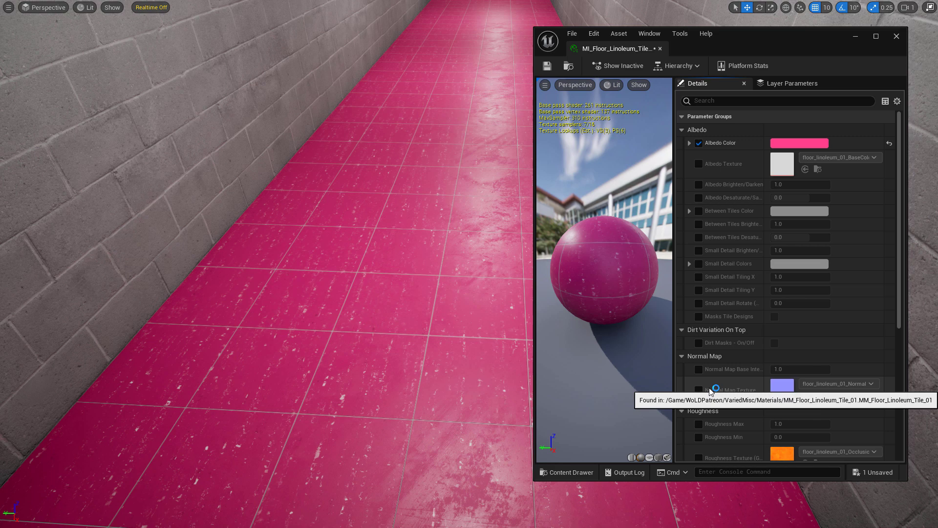
# Override Between Tiles Brighten/Darken at 1.004614 and set Between Tiles Color to a pink sampled from the floor
pyautogui.click(698, 224)
pyautogui.moveTo(763, 227); pyautogui.dragTo(811, 225)
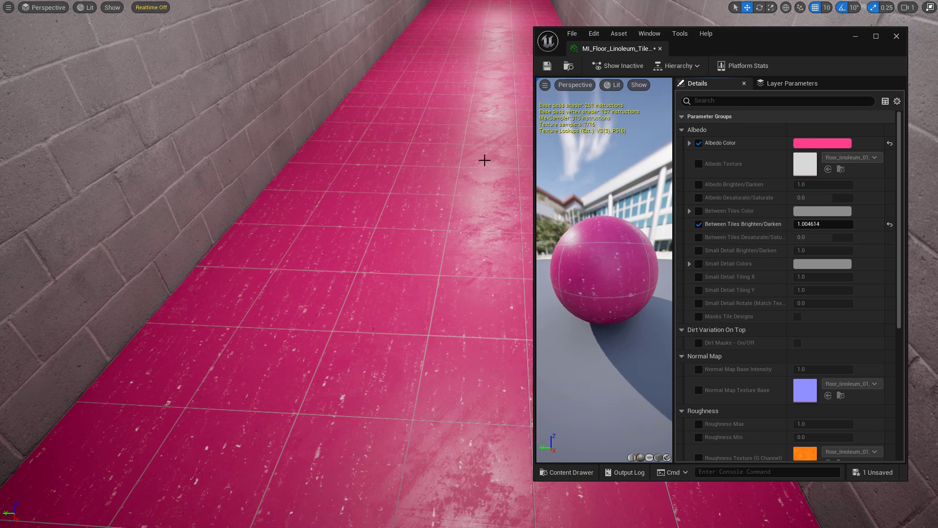
pyautogui.click(699, 211)
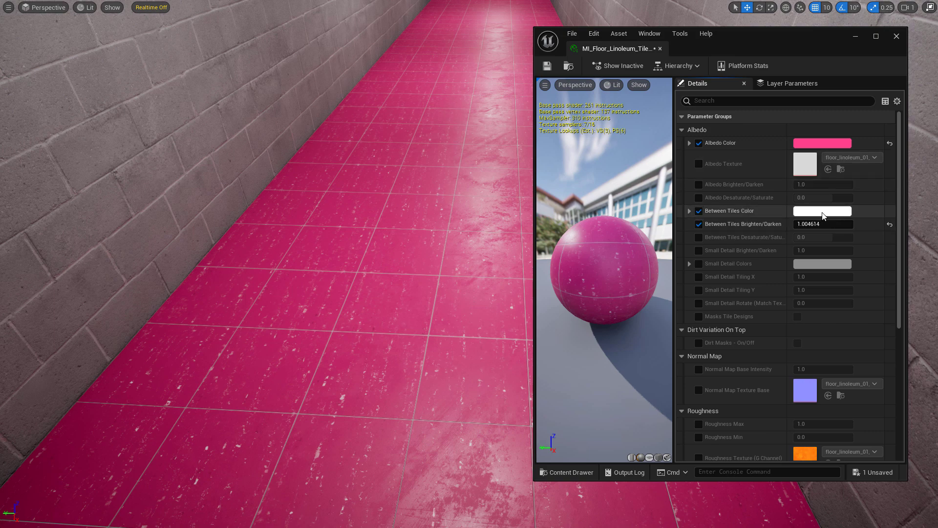
pyautogui.click(823, 211)
pyautogui.click(729, 300)
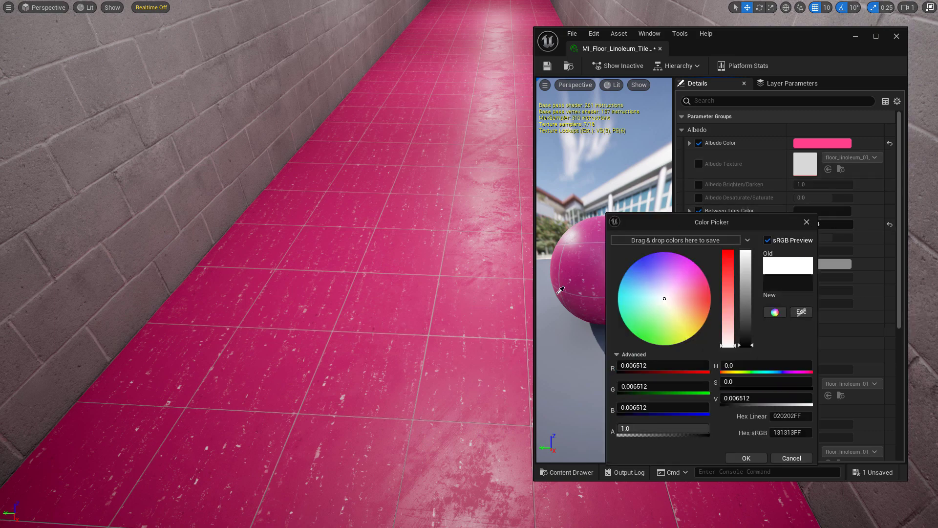
pyautogui.click(458, 298)
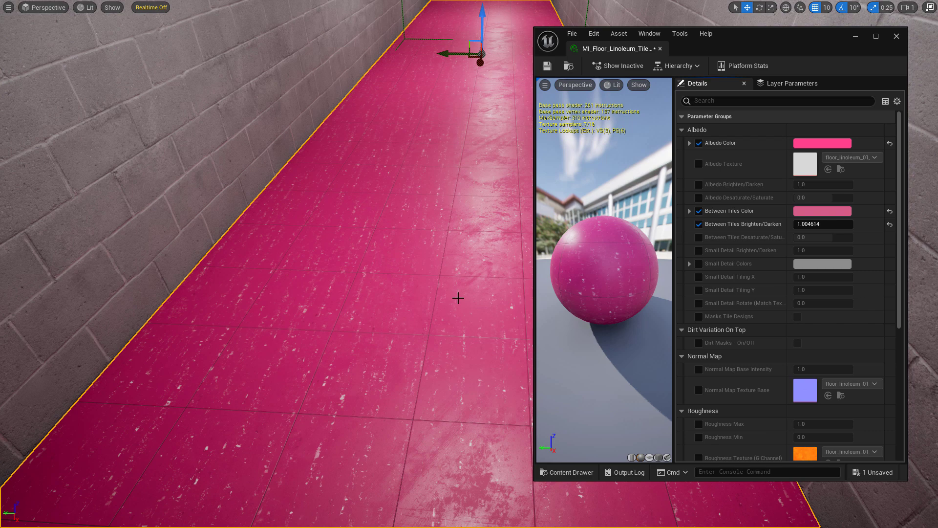
# Override Small Detail Brighten/Darken and darken the floor's specks to 0.516837, checking the tiles up close
pyautogui.moveTo(468, 225); pyautogui.dragTo(468, 361, button='right')
pyautogui.moveTo(458, 240); pyautogui.dragTo(458, 210)
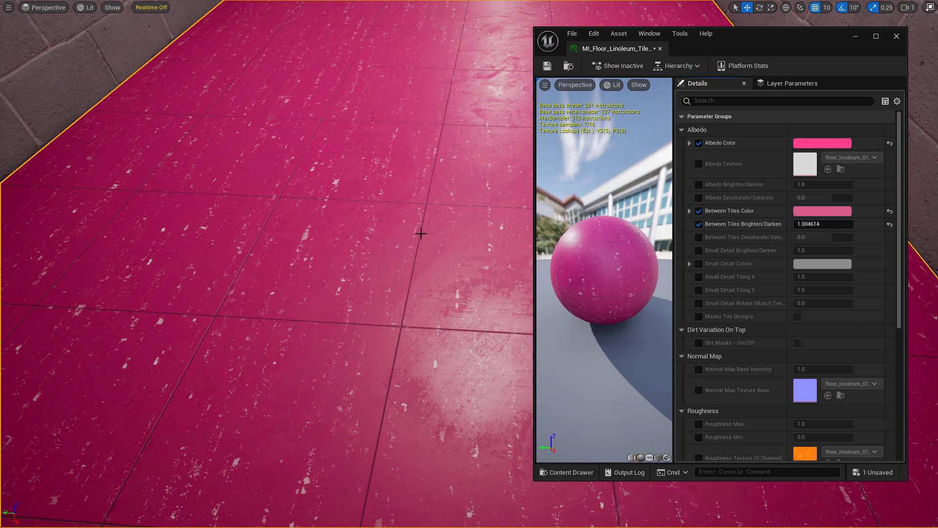
pyautogui.moveTo(421, 233); pyautogui.dragTo(421, 279, button='right')
pyautogui.moveTo(419, 213); pyautogui.dragTo(426, 279)
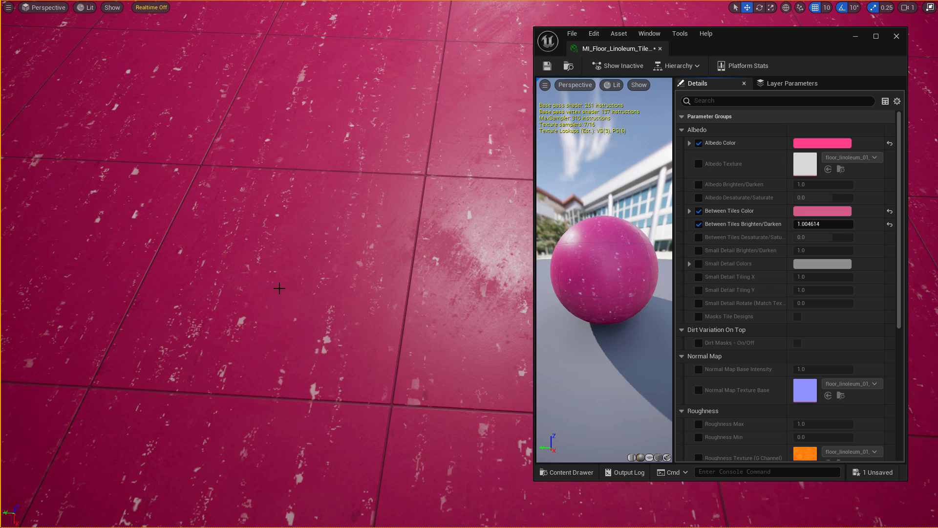
pyautogui.click(699, 250)
pyautogui.click(822, 250)
pyautogui.moveTo(822, 250)
pyautogui.mouseDown()
pyautogui.moveTo(850, 250)
pyautogui.moveTo(811, 250)
pyautogui.mouseUp()
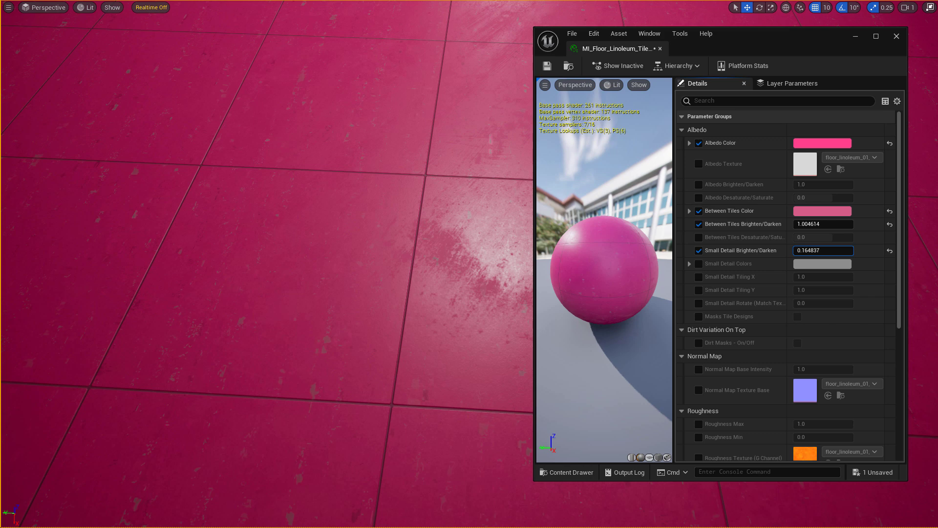
pyautogui.moveTo(323, 257); pyautogui.dragTo(233, 351, button='right')
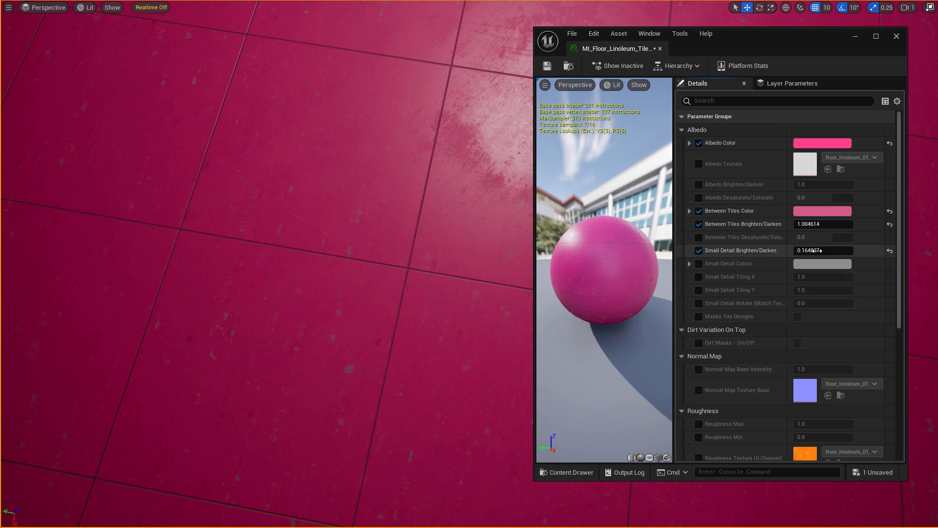
pyautogui.moveTo(815, 250); pyautogui.dragTo(840, 250)
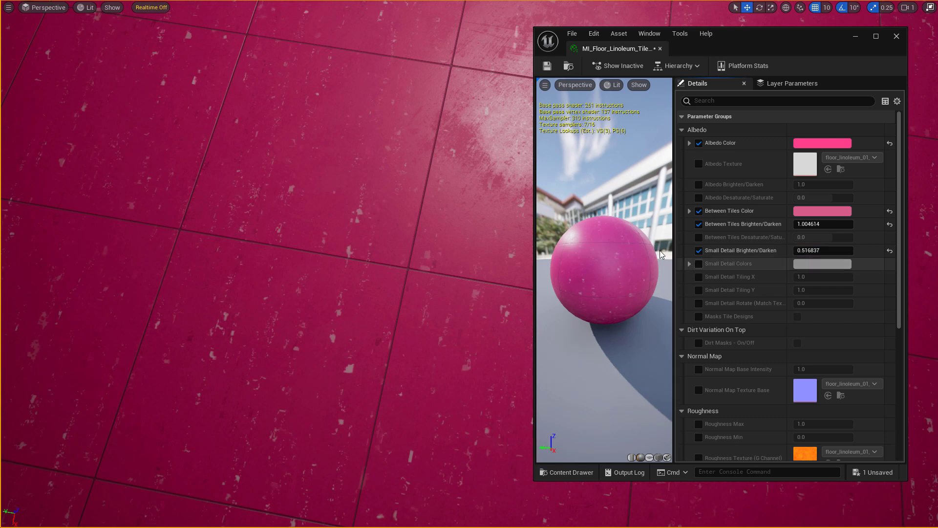
pyautogui.moveTo(416, 229); pyautogui.dragTo(430, 171, button='right')
pyautogui.moveTo(478, 273); pyautogui.dragTo(436, 236, button='right')
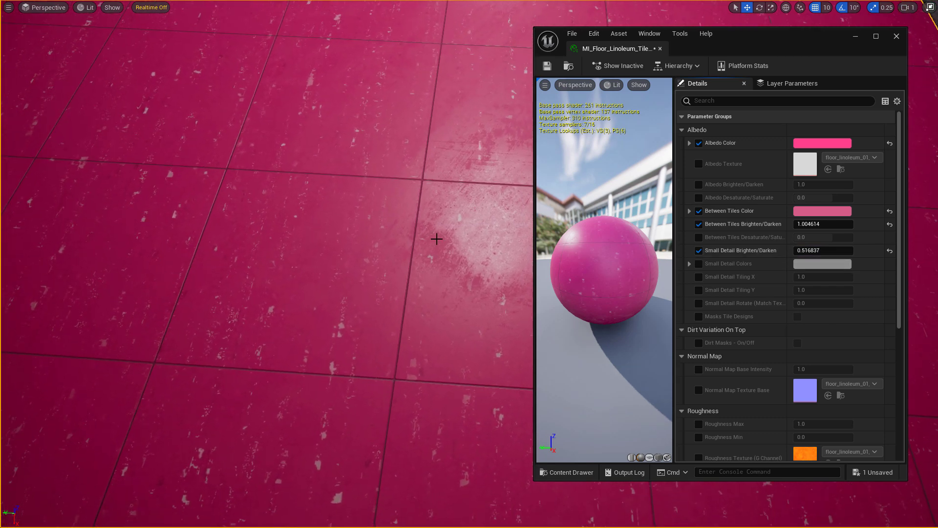
# Override Small Detail Colors with a bright blue, hex sRGB 006CFFFF
pyautogui.click(699, 264)
pyautogui.click(812, 264)
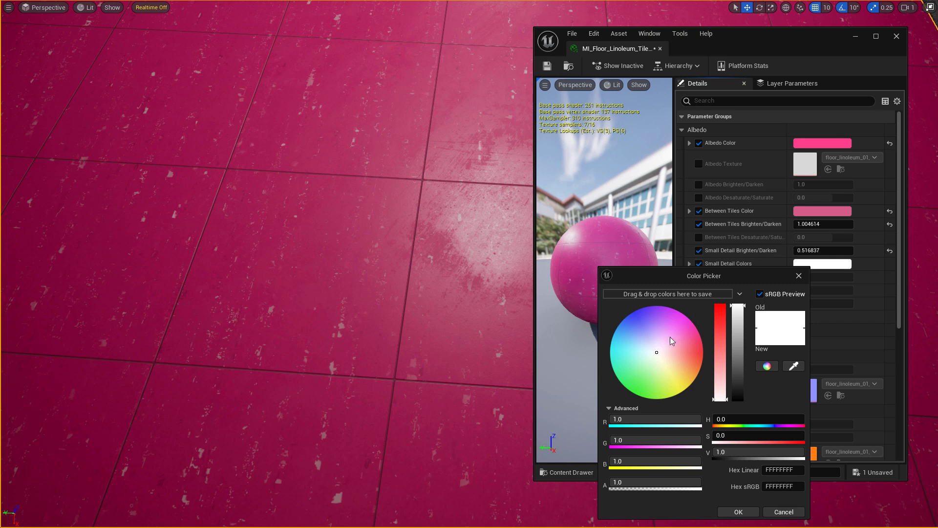
pyautogui.moveTo(670, 336); pyautogui.dragTo(620, 307)
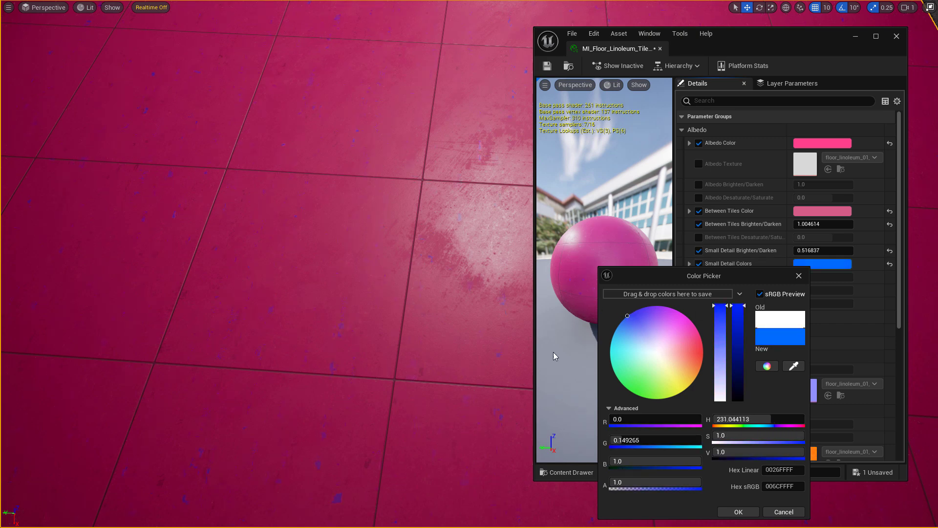
pyautogui.click(738, 512)
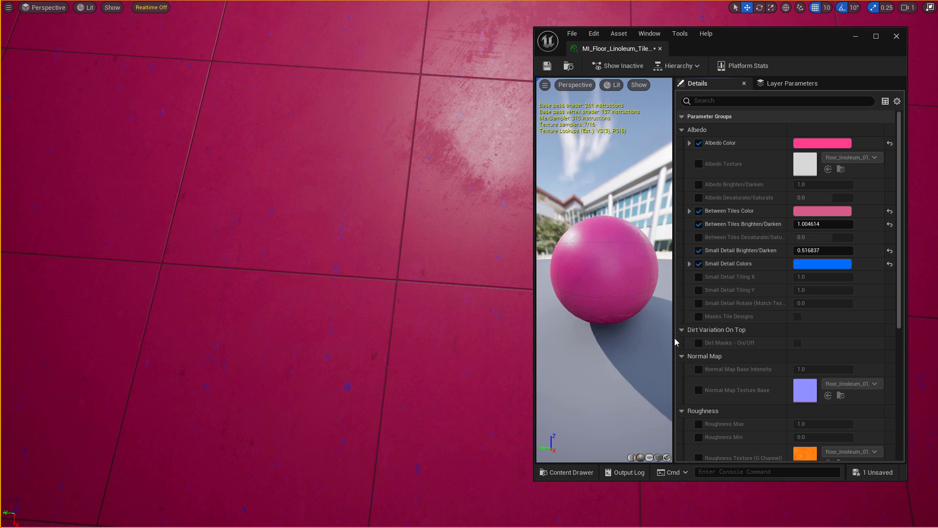
# Override the small detail tiling with X at 0.948134 and Y at 0.387763
pyautogui.click(698, 277)
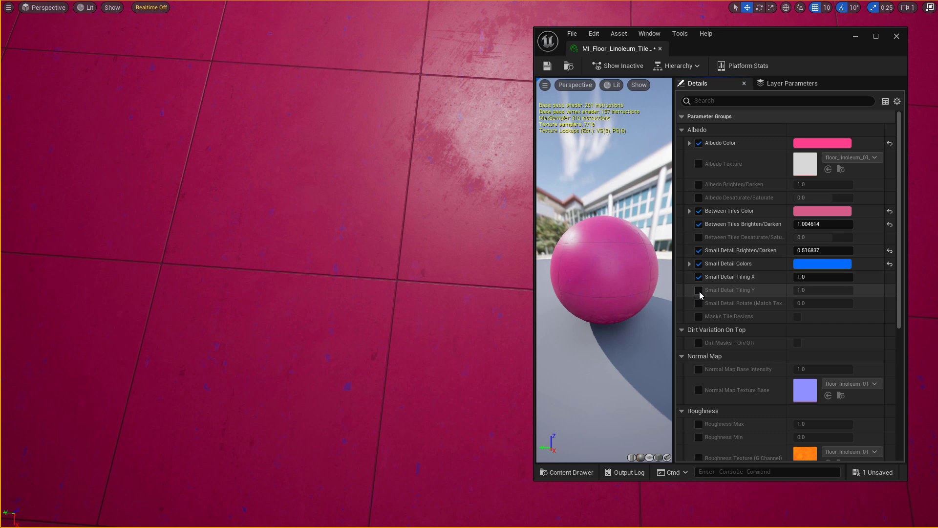
pyautogui.click(699, 290)
pyautogui.moveTo(810, 277)
pyautogui.mouseDown()
pyautogui.moveTo(789, 277)
pyautogui.moveTo(810, 277)
pyautogui.moveTo(819, 290)
pyautogui.moveTo(790, 291)
pyautogui.moveTo(816, 290)
pyautogui.mouseUp()
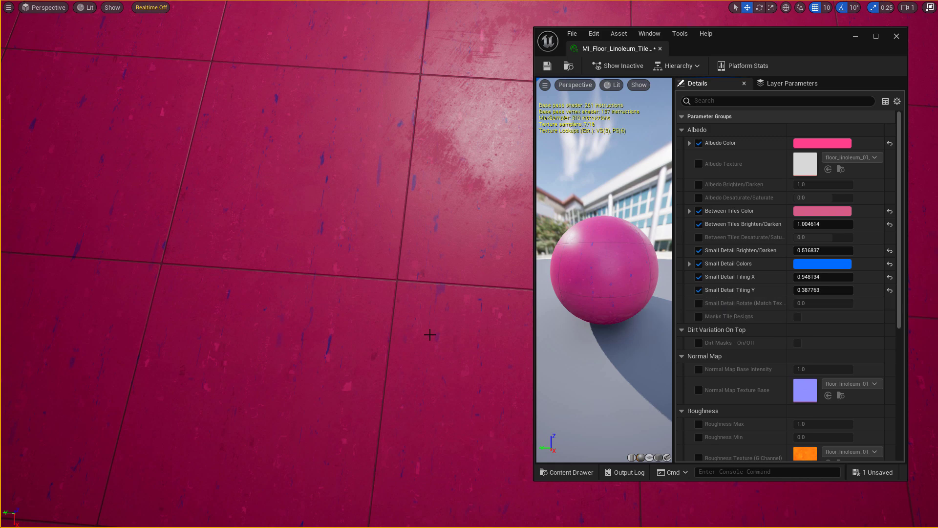
# Examine the direction and stretch of the small detail specks on the floor tiles from several viewpoints
pyautogui.moveTo(430, 335); pyautogui.dragTo(274, 284, button='right')
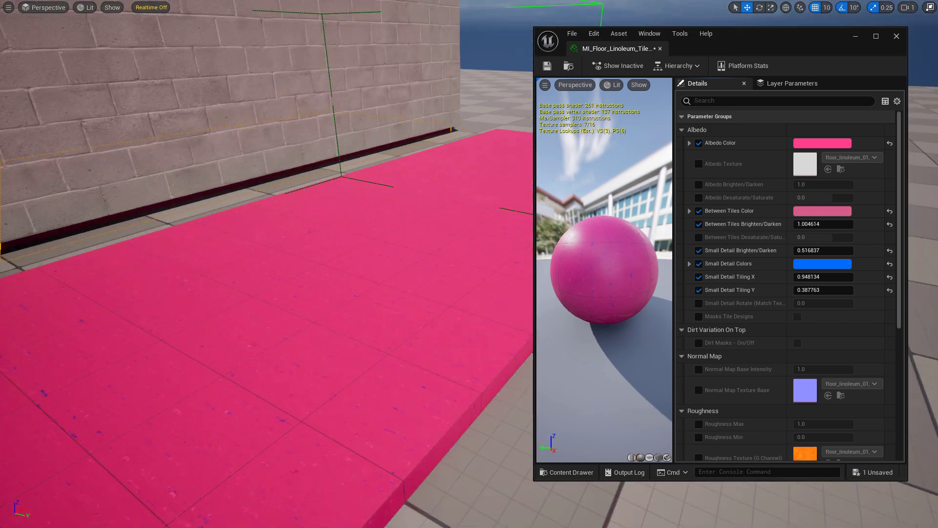
pyautogui.moveTo(357, 340); pyautogui.dragTo(327, 391, button='right')
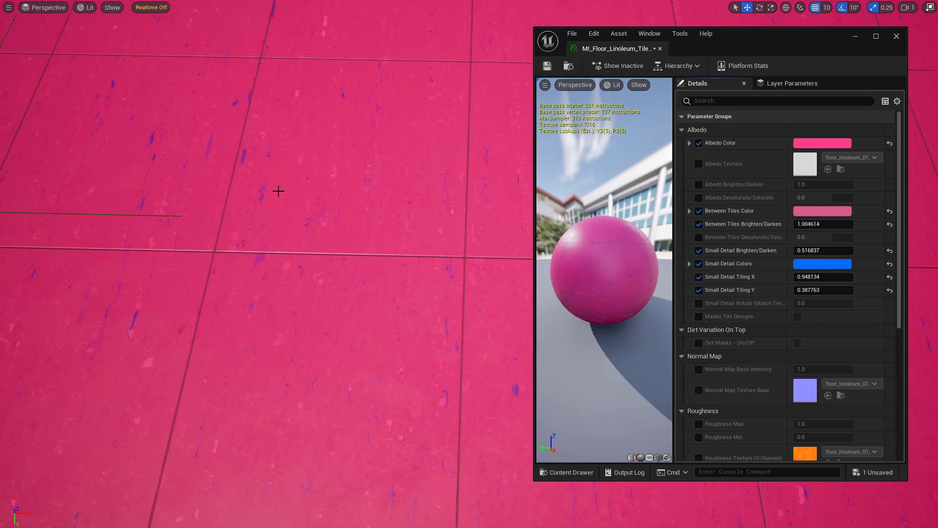
pyautogui.moveTo(278, 190)
pyautogui.mouseDown(button='right')
pyautogui.moveTo(278, 122)
pyautogui.moveTo(276, 179)
pyautogui.mouseUp(button='right')
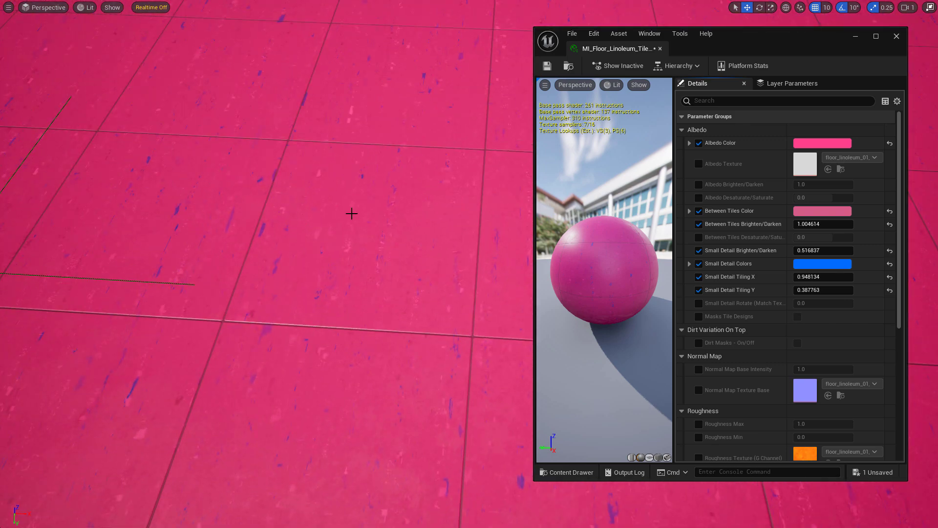
pyautogui.moveTo(353, 214)
pyautogui.mouseDown(button='right')
pyautogui.moveTo(341, 210)
pyautogui.moveTo(351, 207)
pyautogui.mouseUp(button='right')
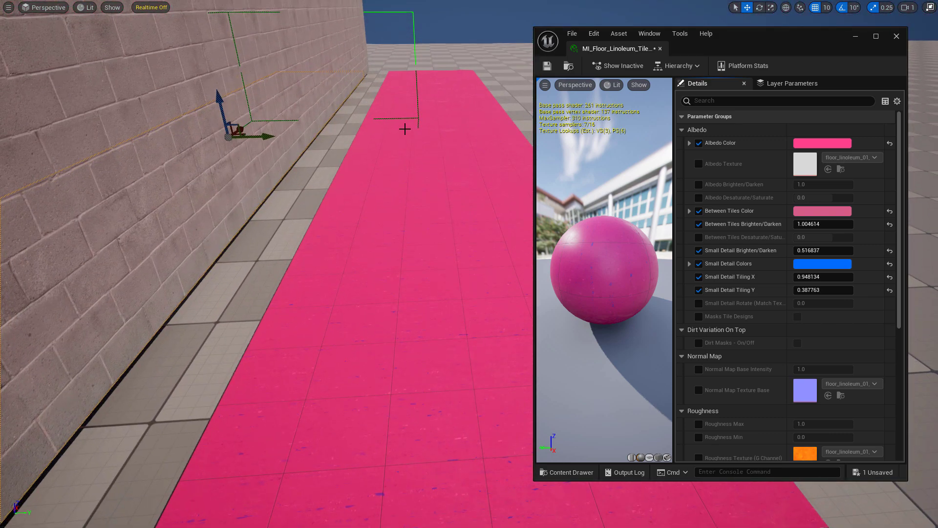
pyautogui.moveTo(419, 170); pyautogui.dragTo(419, 148, button='right')
pyautogui.moveTo(421, 200); pyautogui.dragTo(421, 137, button='right')
pyautogui.moveTo(418, 171); pyautogui.dragTo(419, 188, button='right')
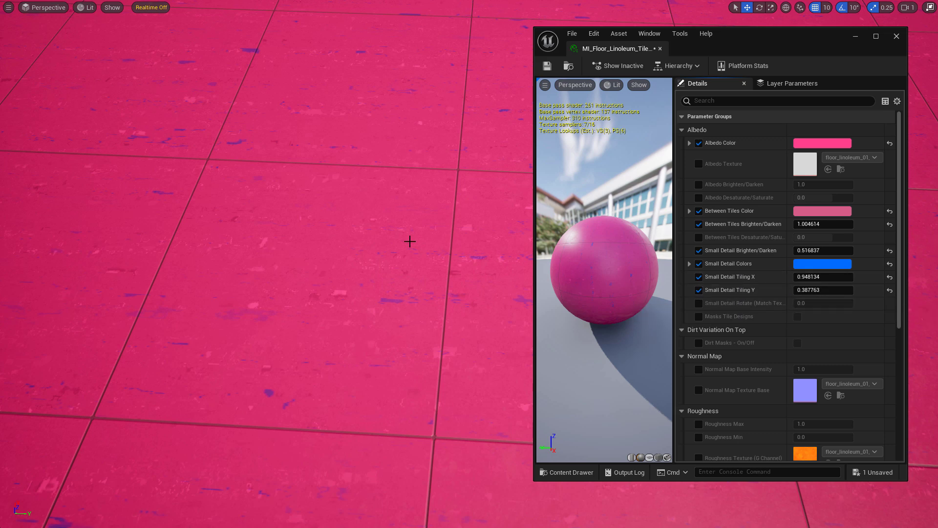
# Override Rotate (Texture) under Texture Tiling with 90 and check the floor's base texture
pyautogui.scroll(-10, 719, 304)
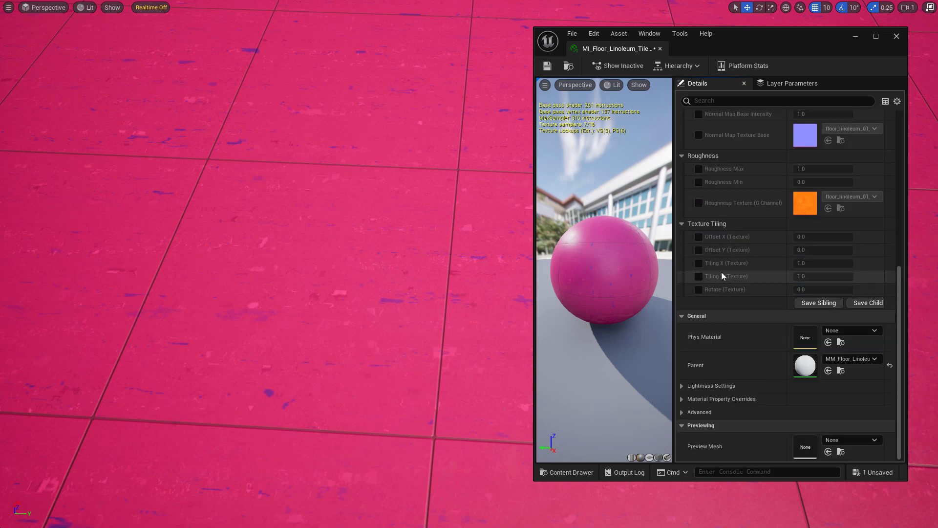
pyautogui.click(699, 290)
pyautogui.click(802, 290)
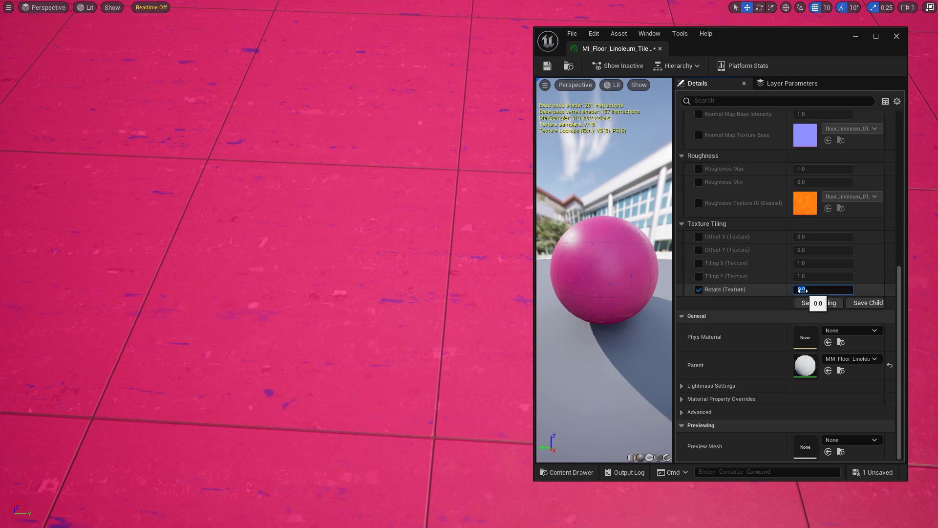
pyautogui.write('90')
pyautogui.press('Return')
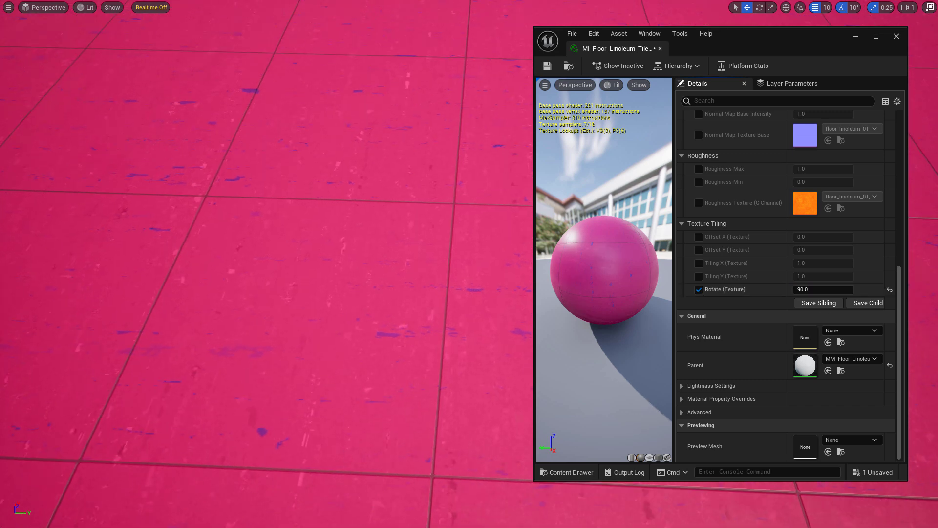
pyautogui.moveTo(378, 281)
pyautogui.mouseDown(button='right')
pyautogui.moveTo(378, 263)
pyautogui.moveTo(378, 352)
pyautogui.moveTo(378, 281)
pyautogui.mouseUp(button='right')
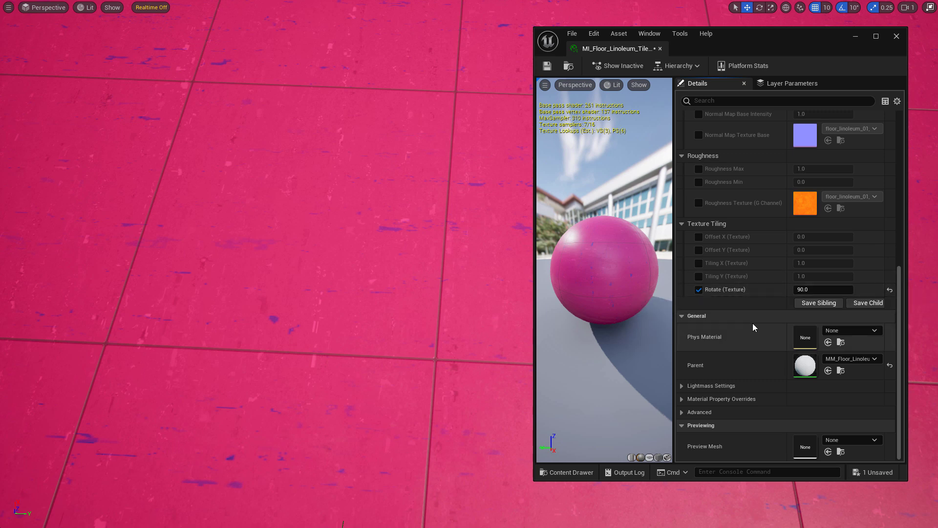
# Override Small Detail Rotate with 90 to match the rotation of the base texture
pyautogui.scroll(1, 752, 323)
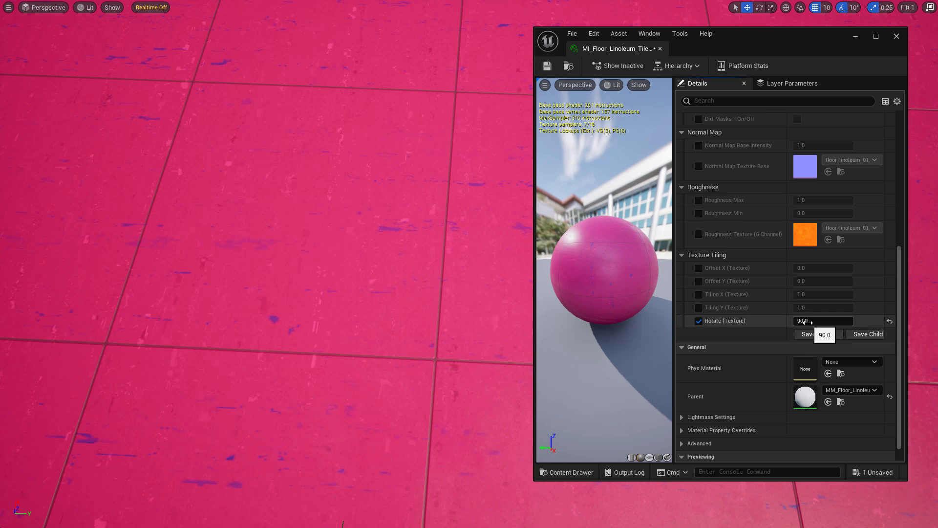
pyautogui.scroll(4, 807, 324)
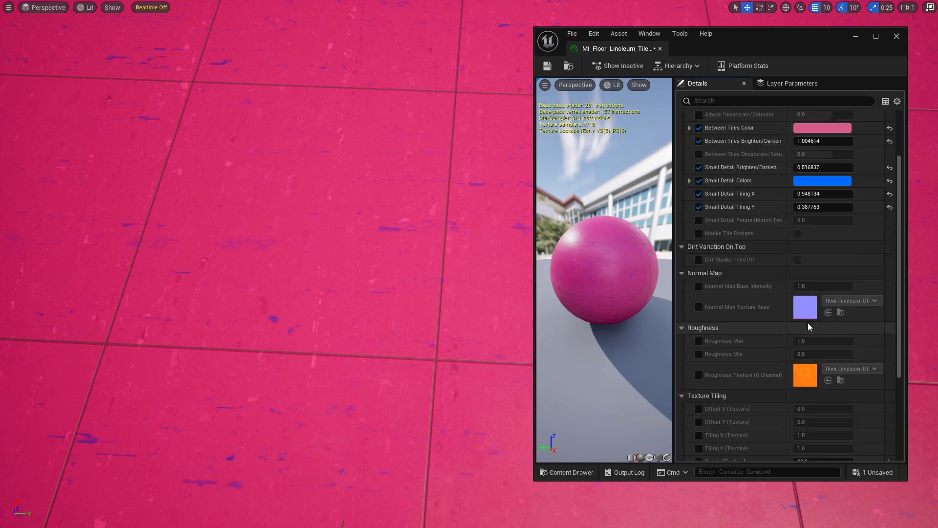
pyautogui.click(699, 220)
pyautogui.click(803, 220)
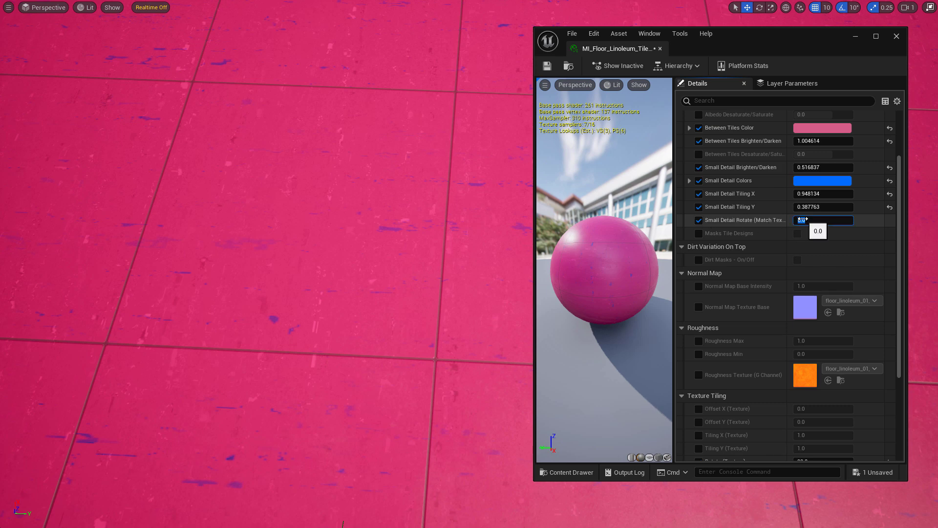
pyautogui.write('90')
pyautogui.press('Return')
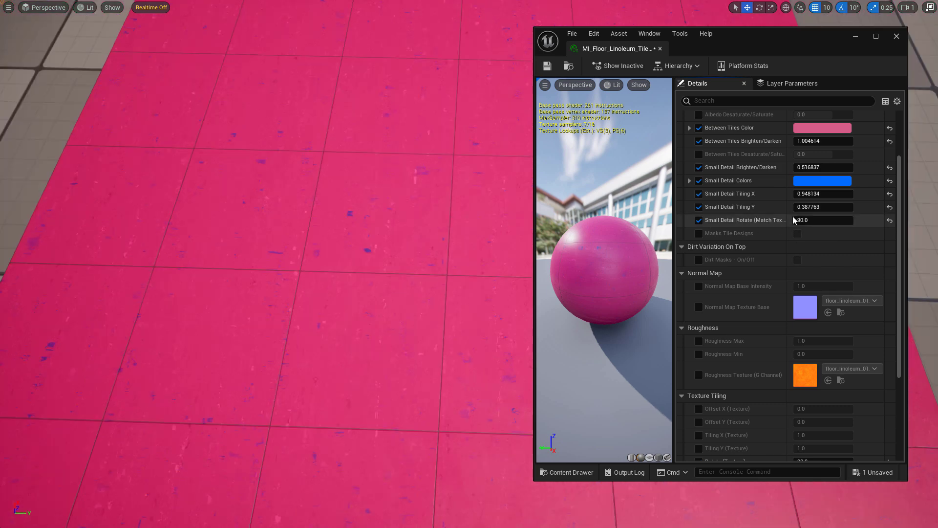
# Reset Small Detail Tiling X and Y to their default of 1.0 and check the specks up close on the floor
pyautogui.click(890, 194)
pyautogui.click(890, 207)
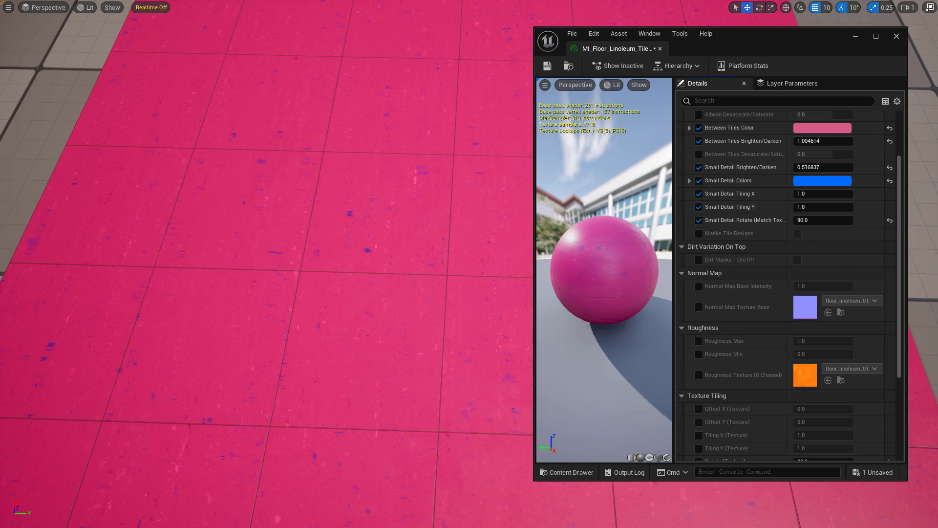
pyautogui.press('w')
pyautogui.moveTo(266, 264); pyautogui.dragTo(273, 264, button='right')
pyautogui.moveTo(273, 264); pyautogui.dragTo(271, 303)
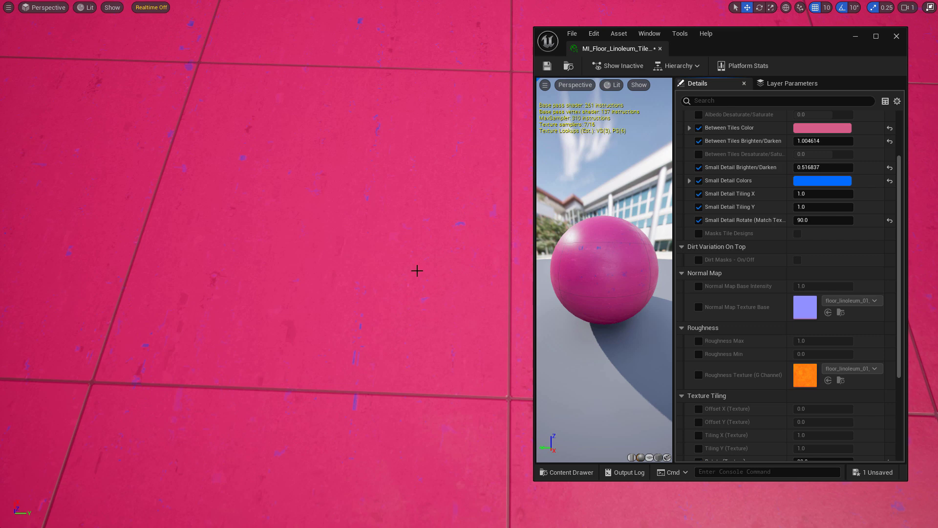
# Change the Small Detail Colors parameter to pure white (FFFFFFFF)
pyautogui.click(806, 182)
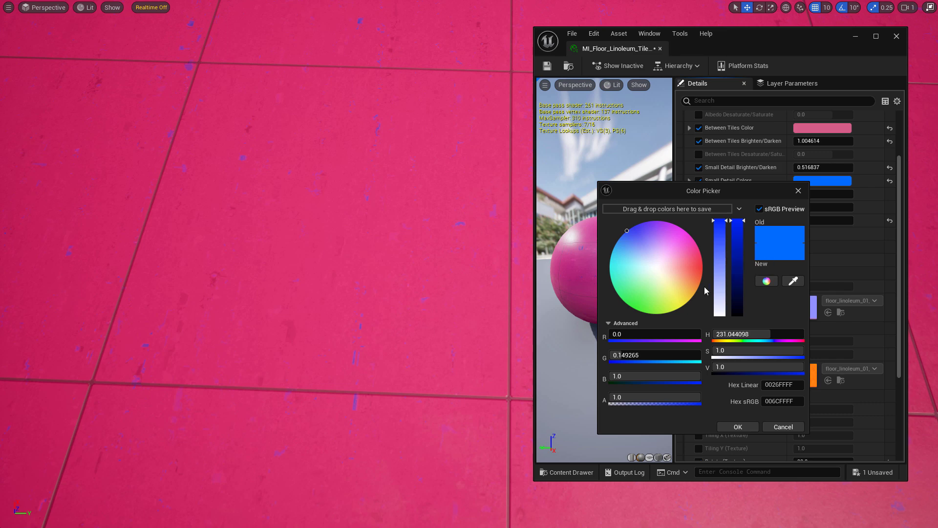
pyautogui.moveTo(742, 274); pyautogui.dragTo(743, 326)
pyautogui.moveTo(646, 259)
pyautogui.mouseDown()
pyautogui.moveTo(662, 273)
pyautogui.moveTo(655, 270)
pyautogui.mouseUp()
pyautogui.moveTo(726, 308); pyautogui.dragTo(724, 325)
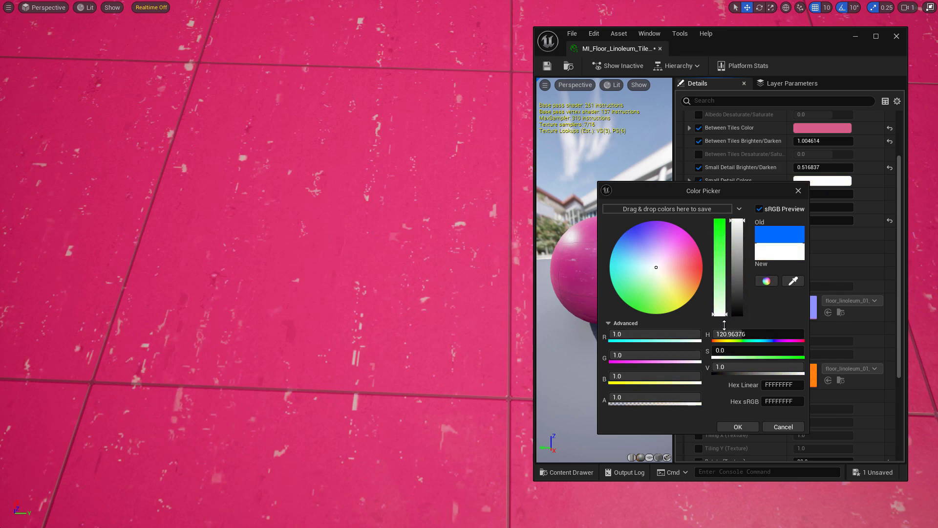
pyautogui.click(749, 428)
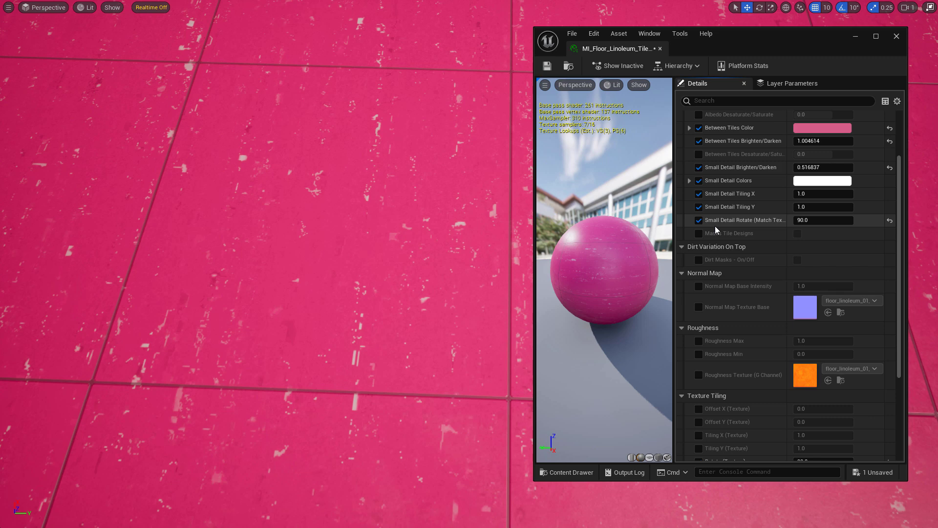
# Set Rotate (Texture) under Texture Tiling to 0 and compare the base texture direction with the small detail specks
pyautogui.scroll(-2, 811, 274)
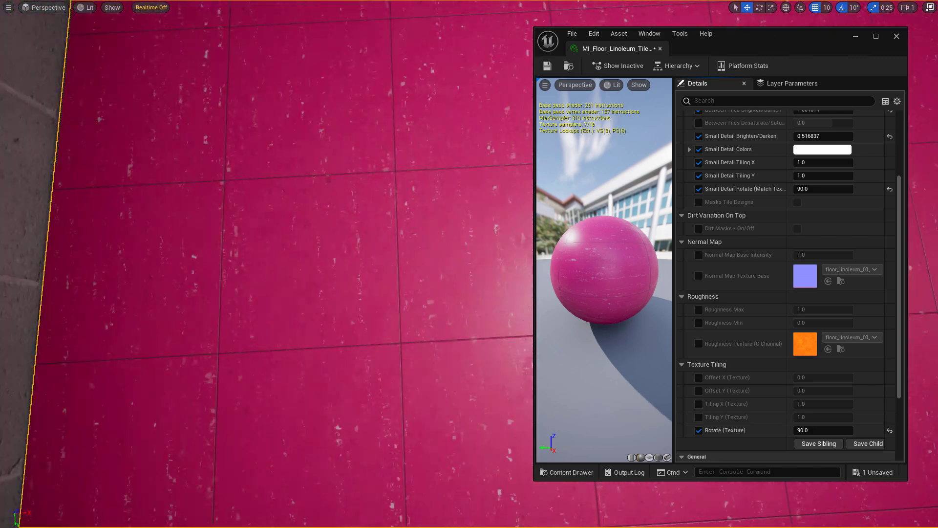
pyautogui.click(814, 429)
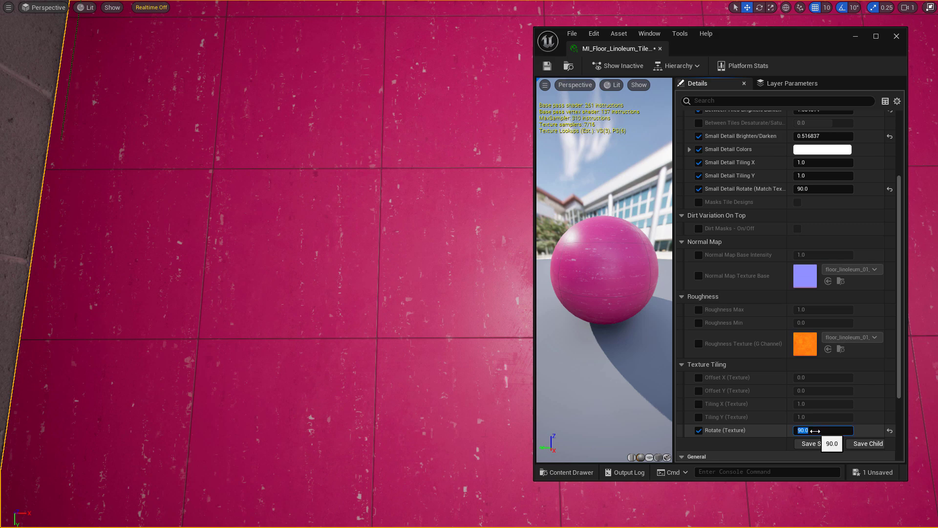
pyautogui.write('0')
pyautogui.press('Return')
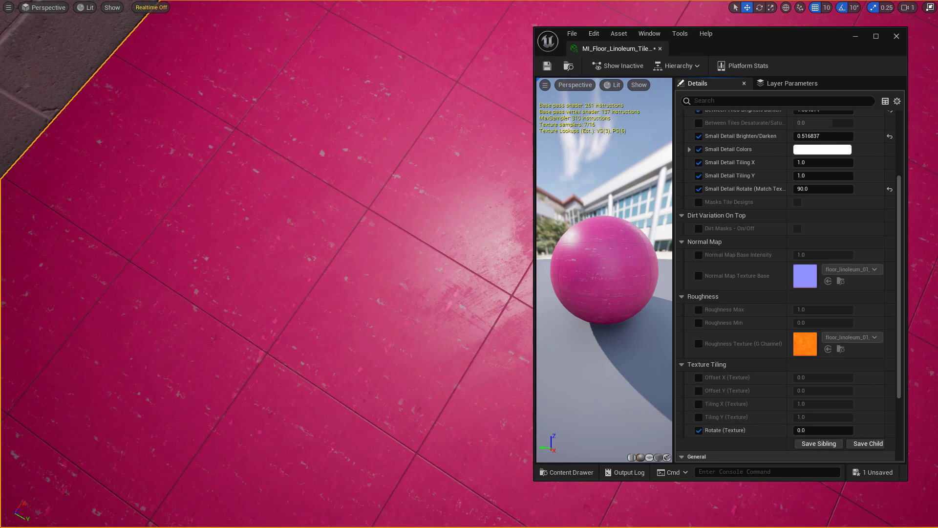
pyautogui.press('w')
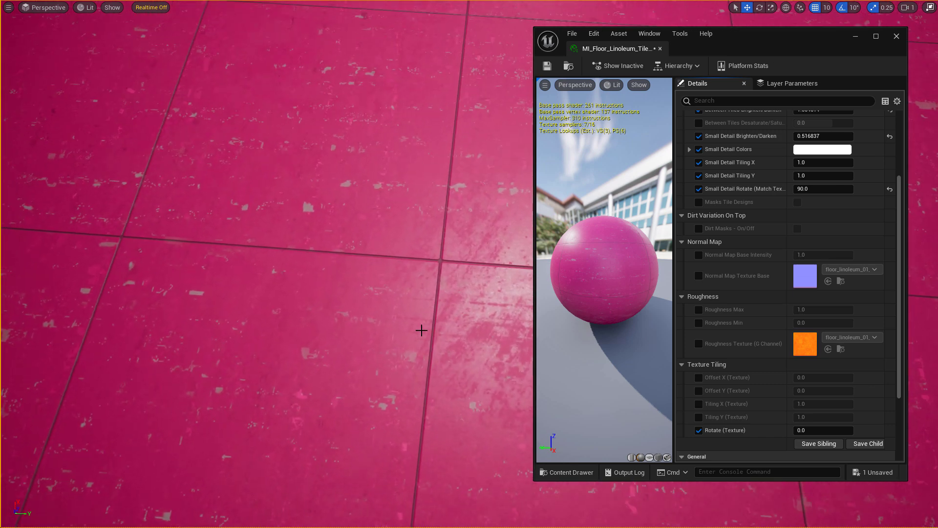
pyautogui.moveTo(421, 330)
pyautogui.mouseDown(button='right')
pyautogui.moveTo(421, 230)
pyautogui.moveTo(413, 327)
pyautogui.mouseUp(button='right')
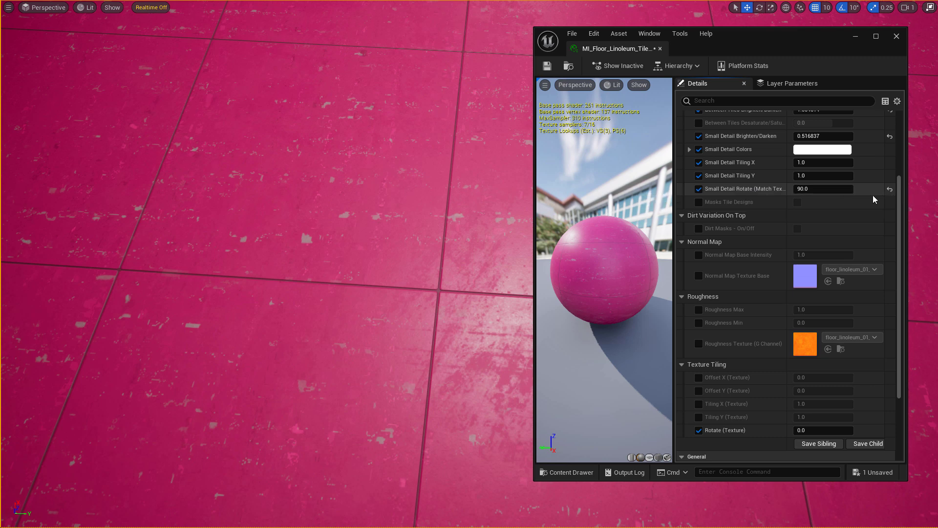
# Reset Small Detail Rotate to 0, check the floor, and disable the overrides for Small Detail Rotate and Small Detail Tiling Y
pyautogui.click(889, 189)
pyautogui.moveTo(386, 219); pyautogui.dragTo(389, 213, button='right')
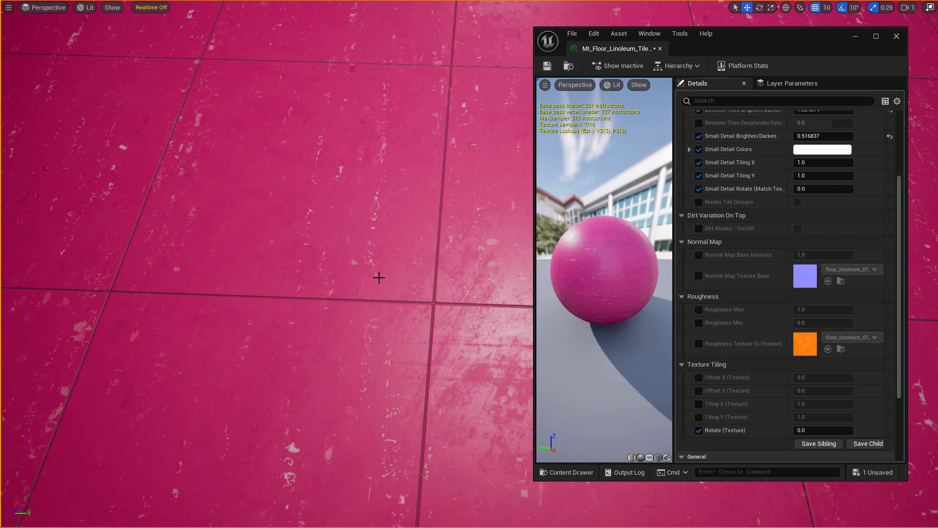
pyautogui.click(698, 189)
pyautogui.click(700, 175)
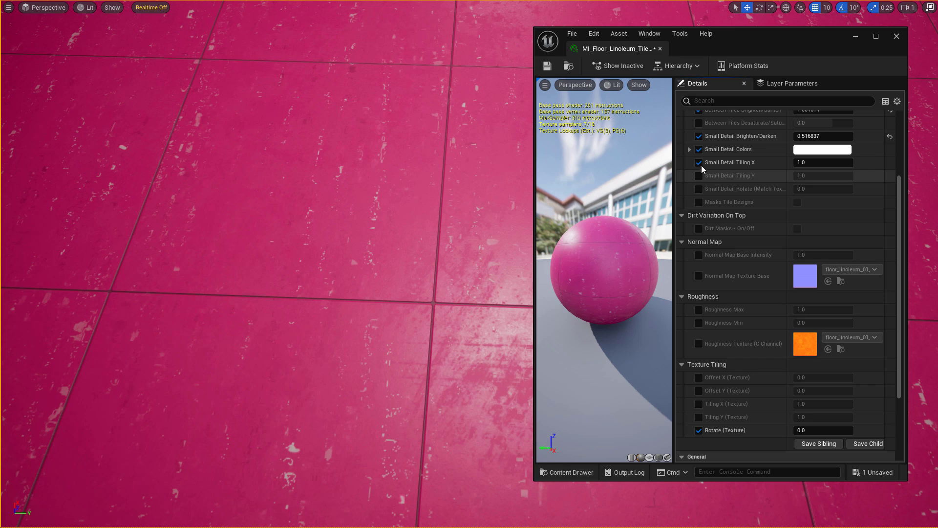